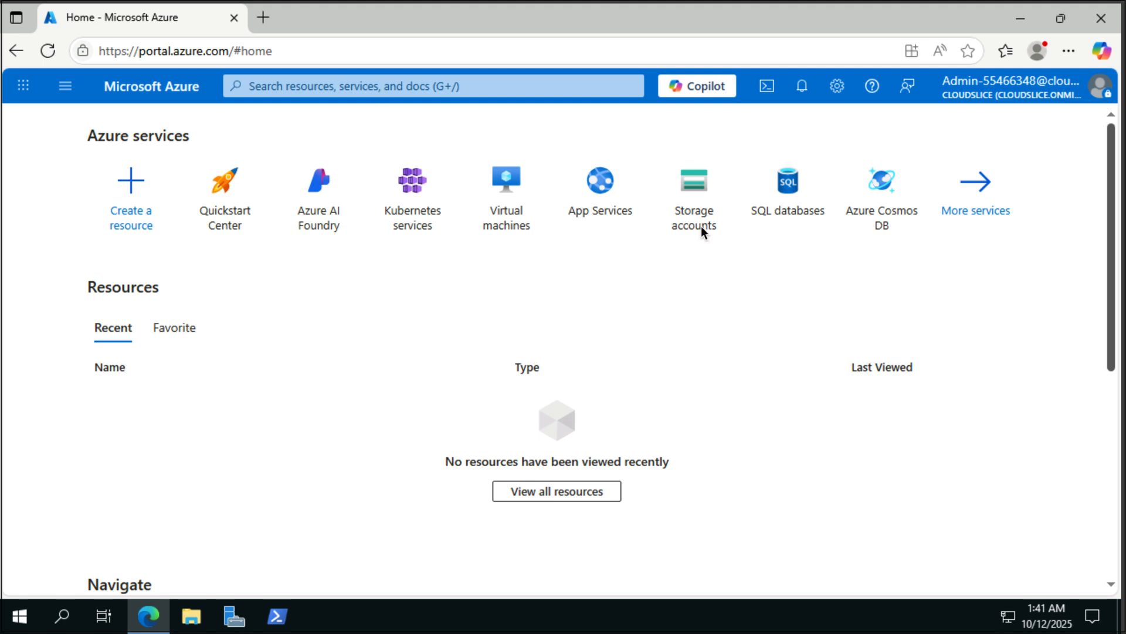
- Find Microsoft Entra ID through search and start creating a new tenant from Manage tenants
{"action": "left_click", "coordinate": [367, 79]}
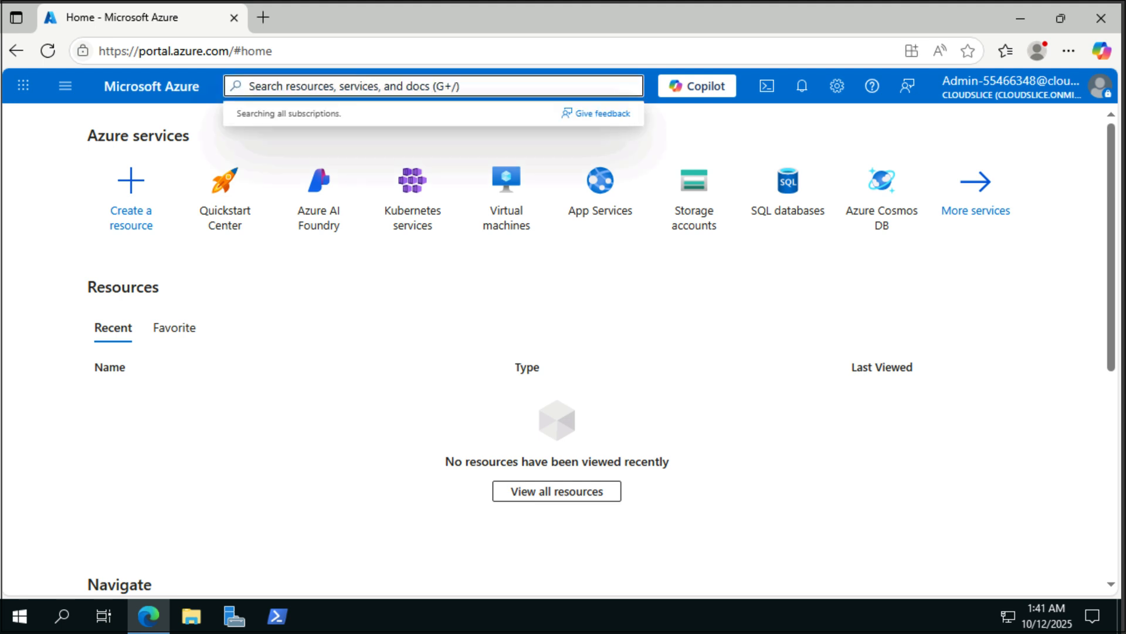
{"action": "type", "text": "entra"}
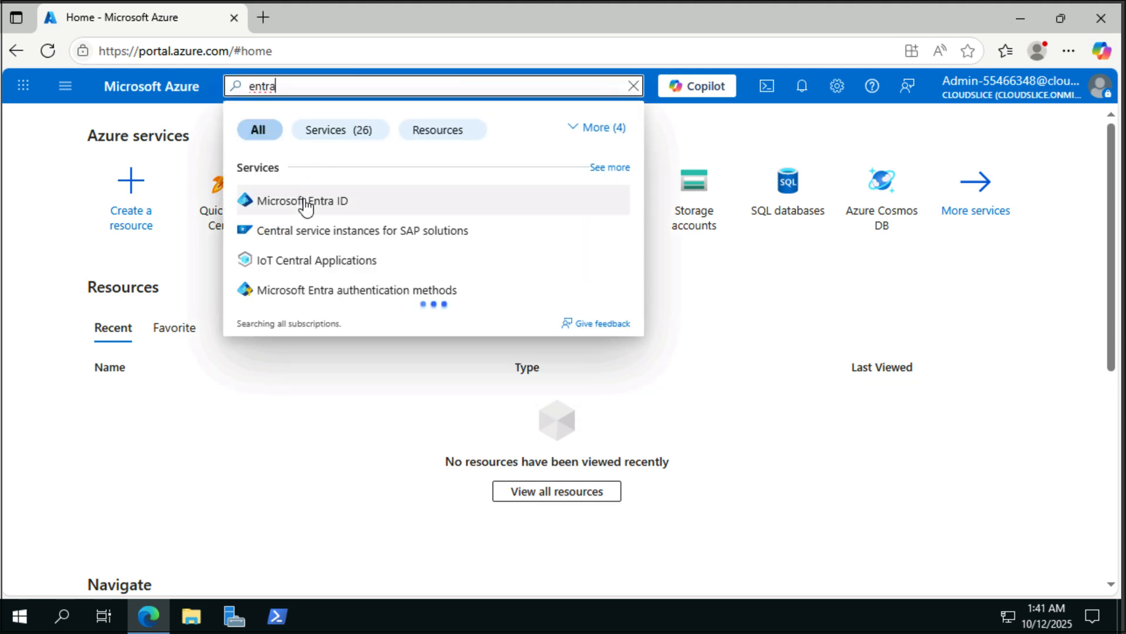
{"action": "left_click", "coordinate": [304, 201]}
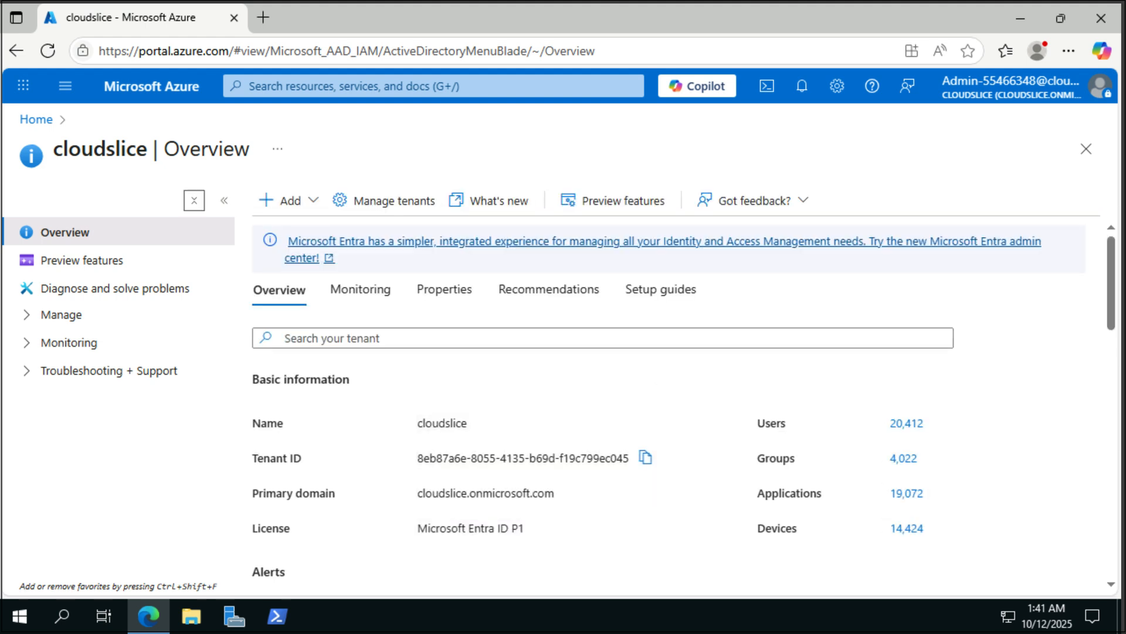
{"action": "left_click", "coordinate": [386, 192]}
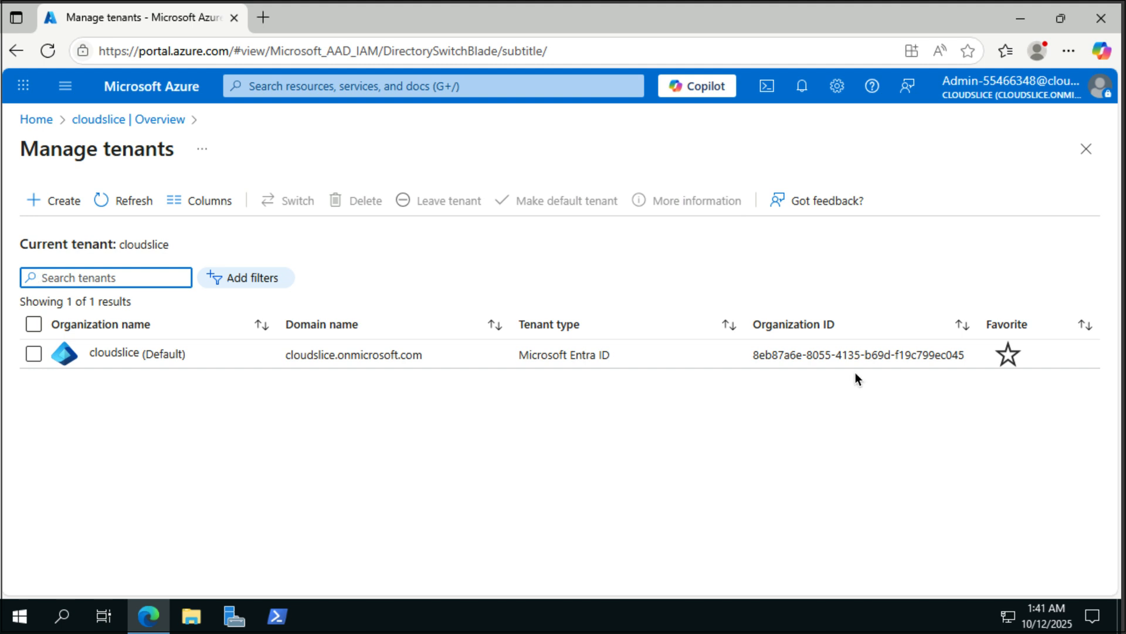
{"action": "left_click", "coordinate": [37, 202]}
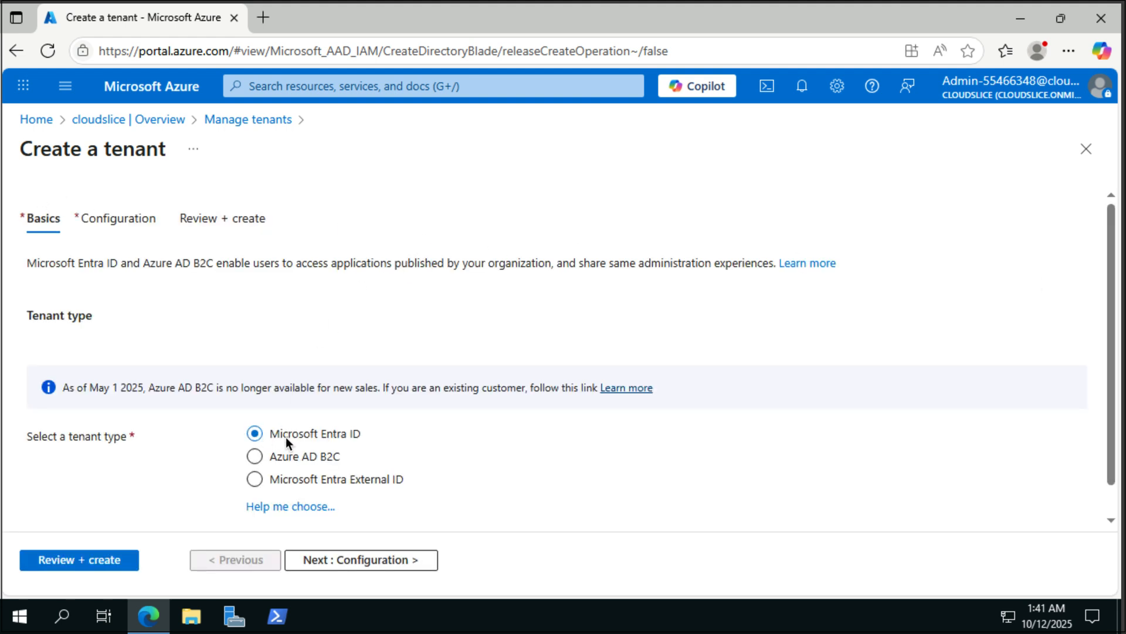
- Name the tenant organization Hexelo55466348 with initial domain MyAD55466348 and review the settings
{"action": "left_click", "coordinate": [354, 561]}
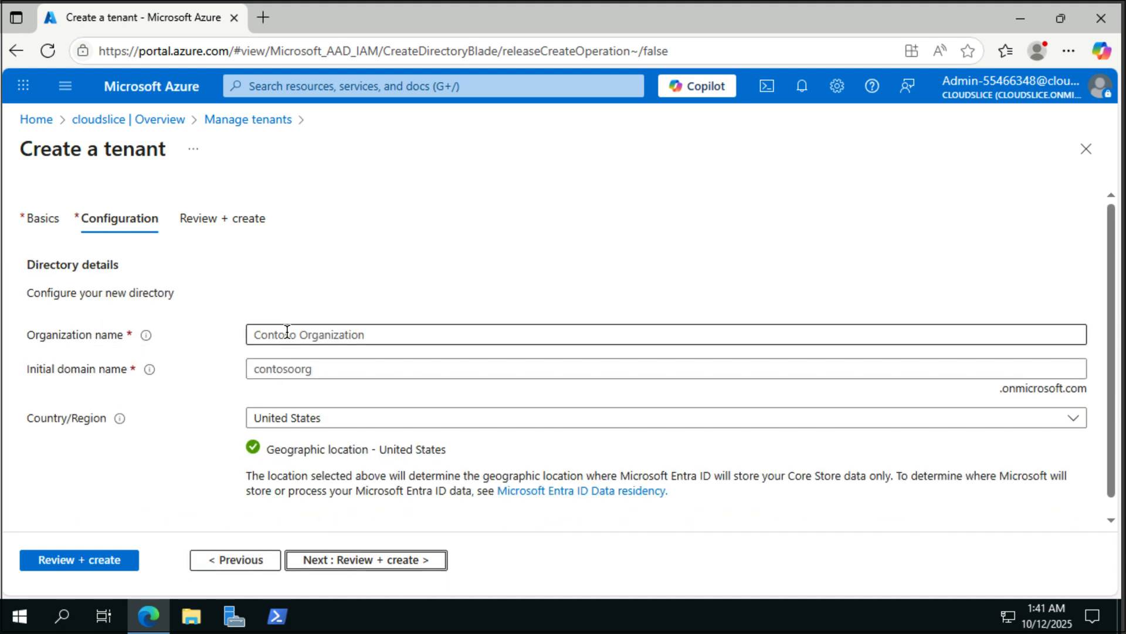
{"action": "left_click", "coordinate": [287, 333]}
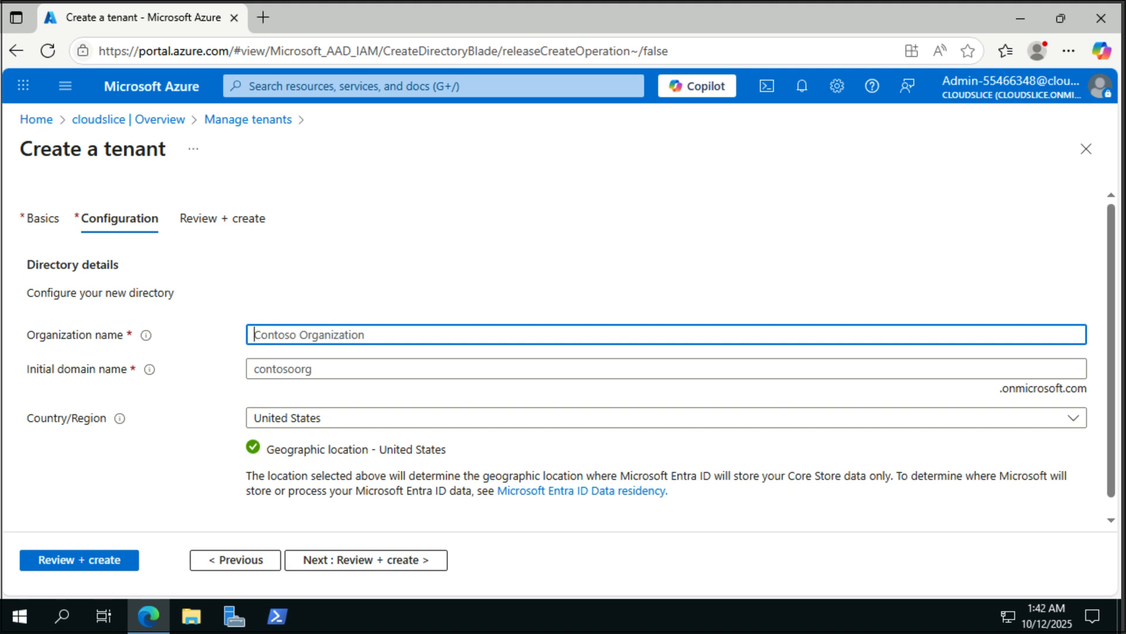
{"action": "type", "text": "Hexelo55466348"}
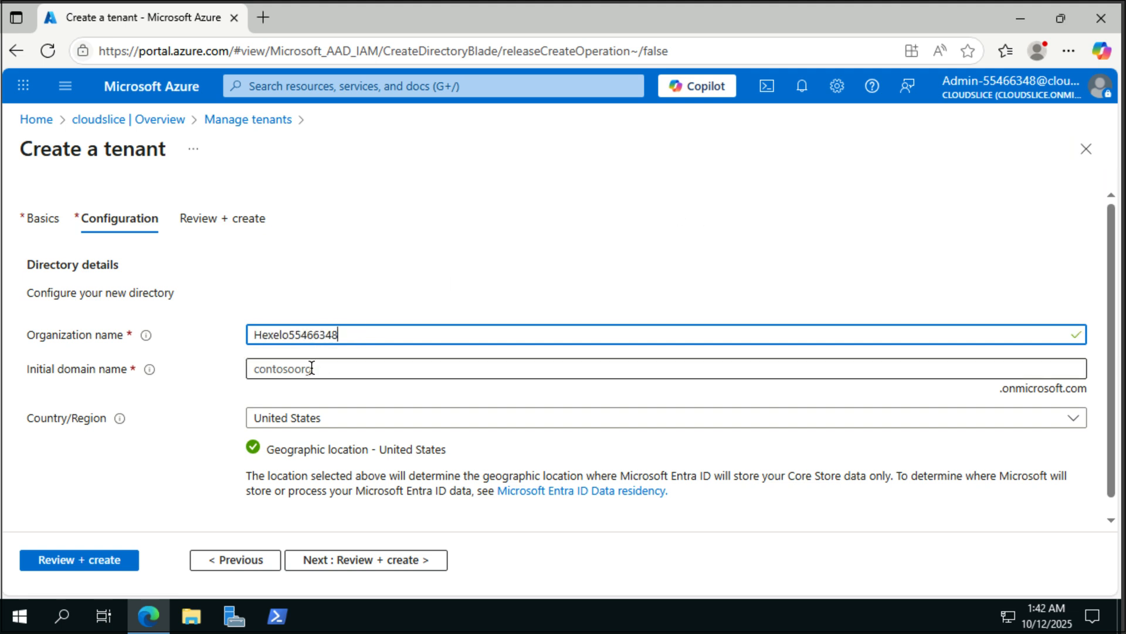
{"action": "left_click", "coordinate": [321, 367]}
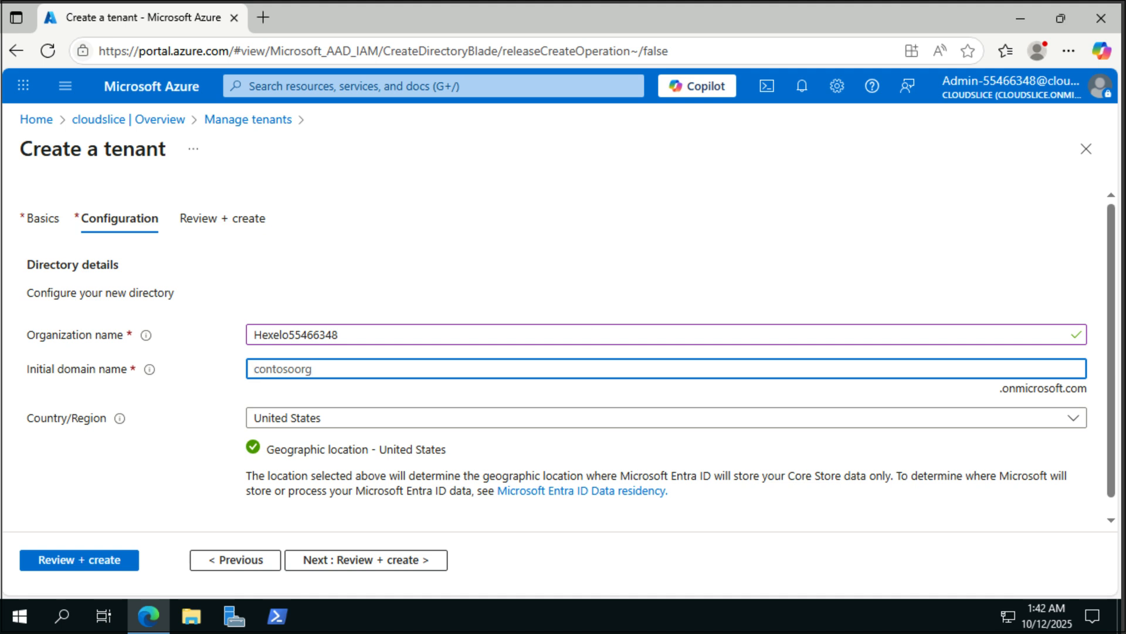
{"action": "type", "text": "MyAD55466348"}
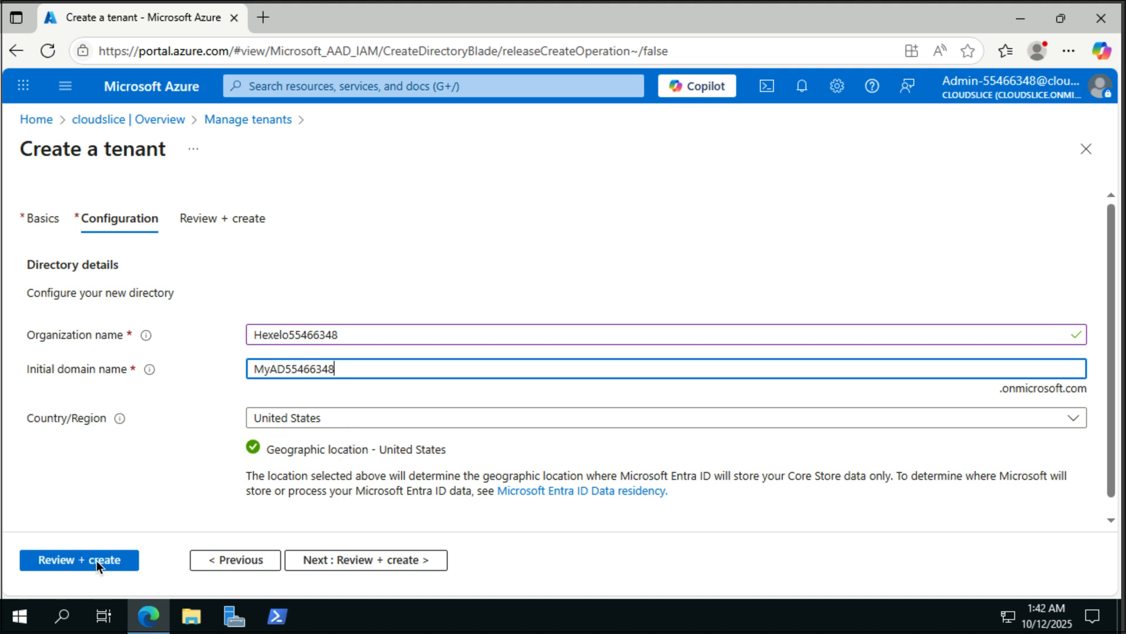
{"action": "left_click", "coordinate": [122, 558]}
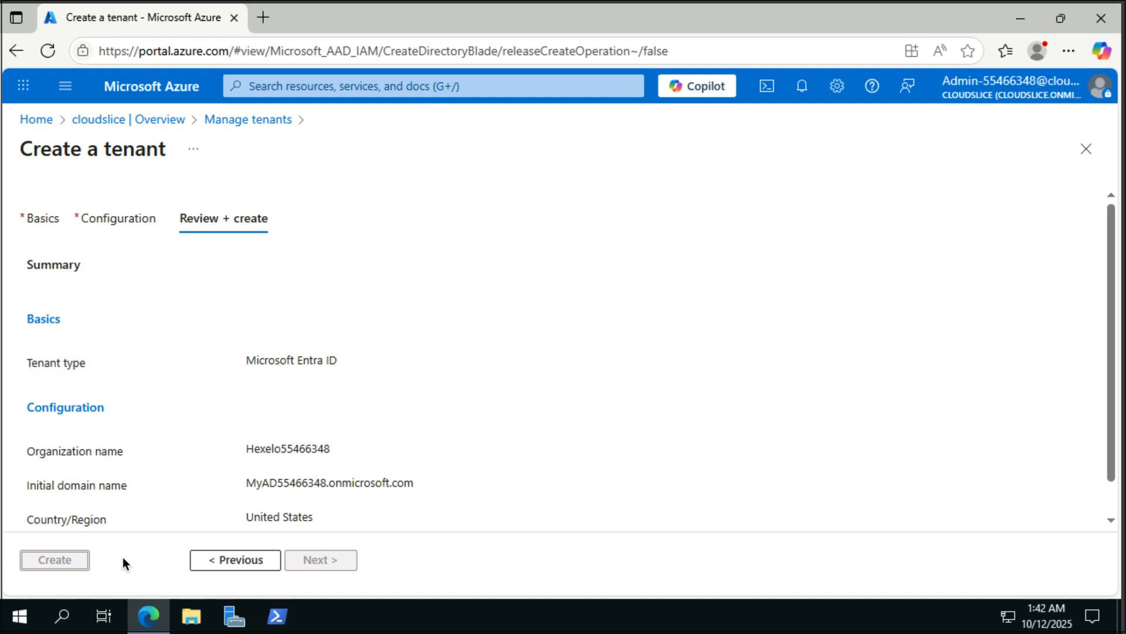
- Create the tenant, passing the CAPTCHA verification check
{"action": "left_click", "coordinate": [42, 566]}
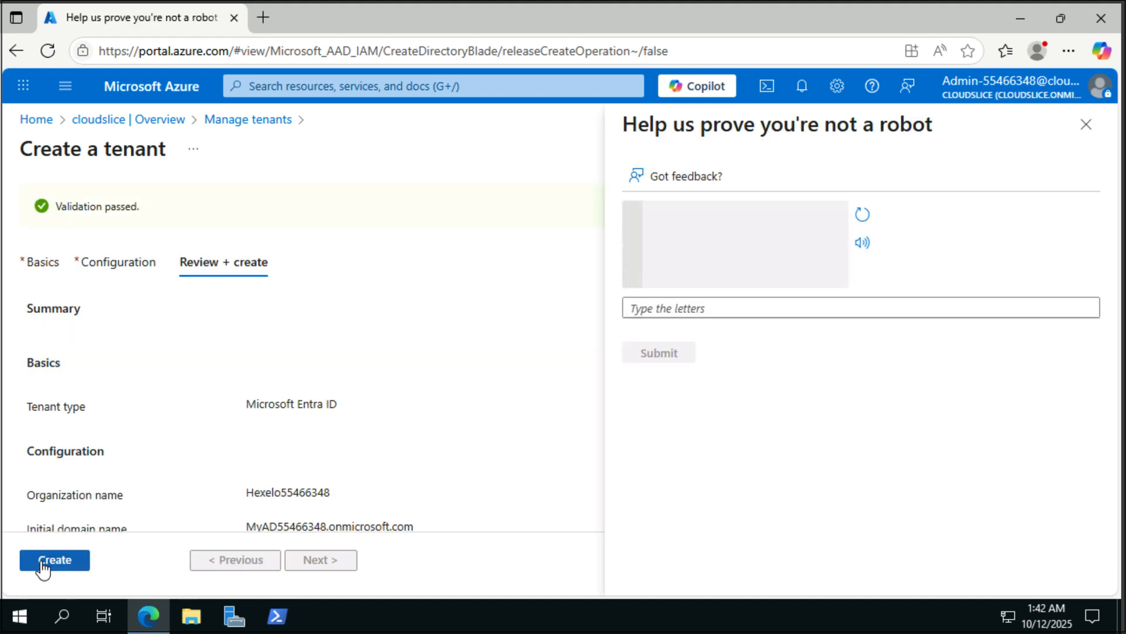
{"action": "left_click", "coordinate": [669, 302]}
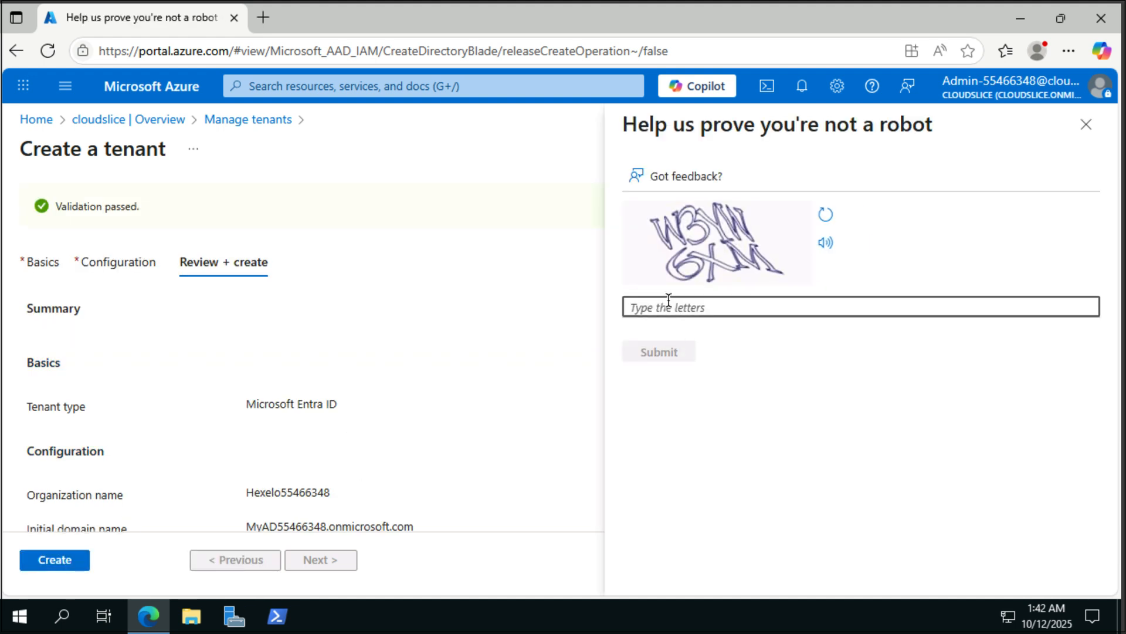
{"action": "type", "text": "w"}
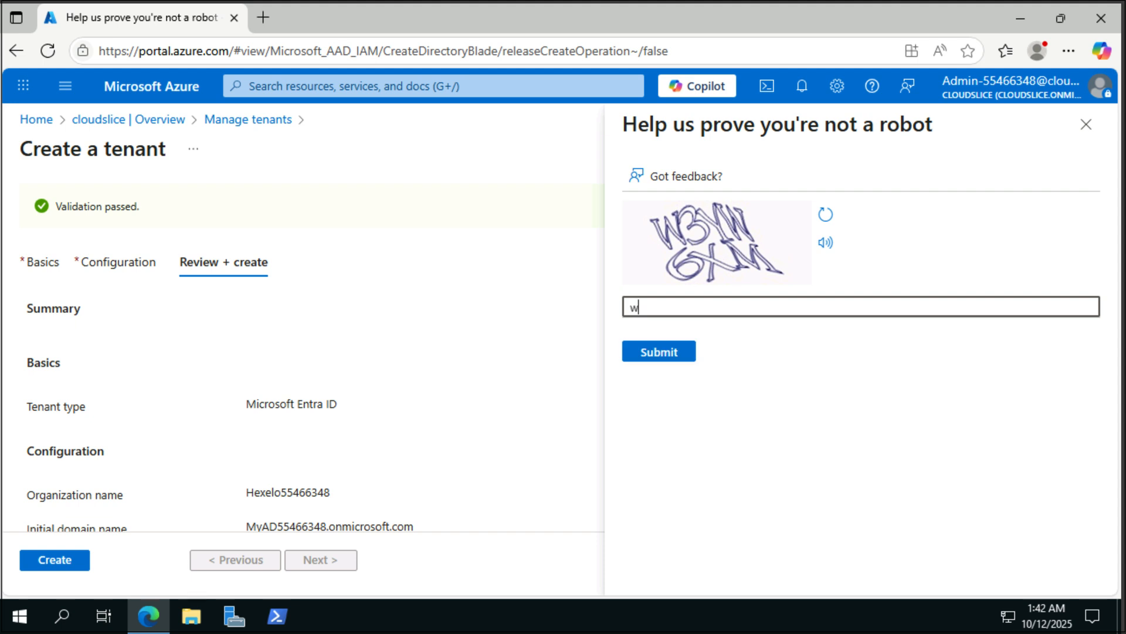
{"action": "type", "text": "3yw6xm"}
{"action": "left_click", "coordinate": [653, 358]}
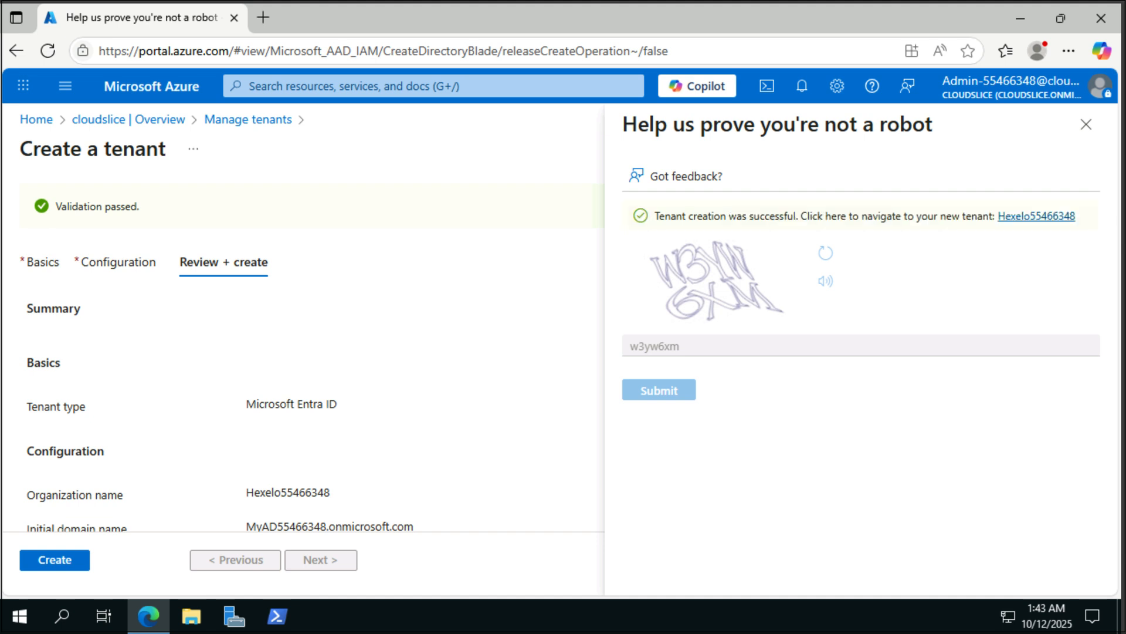
- Switch to the new tenant and complete the Authenticator sign-in registration
{"action": "left_click", "coordinate": [1040, 215]}
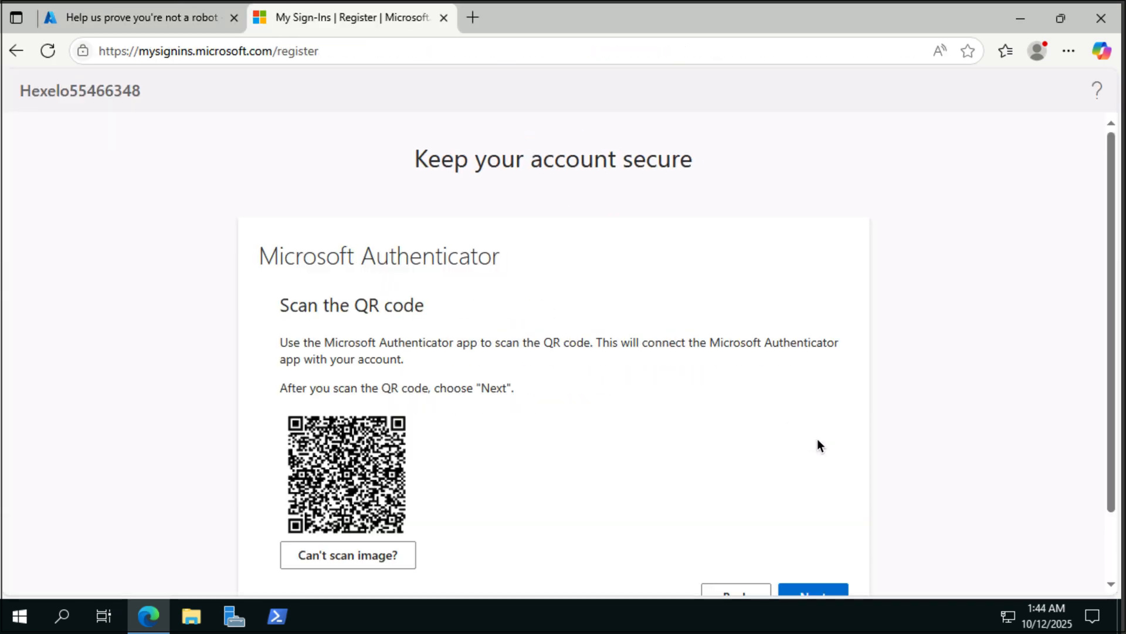
{"action": "left_click", "coordinate": [809, 517]}
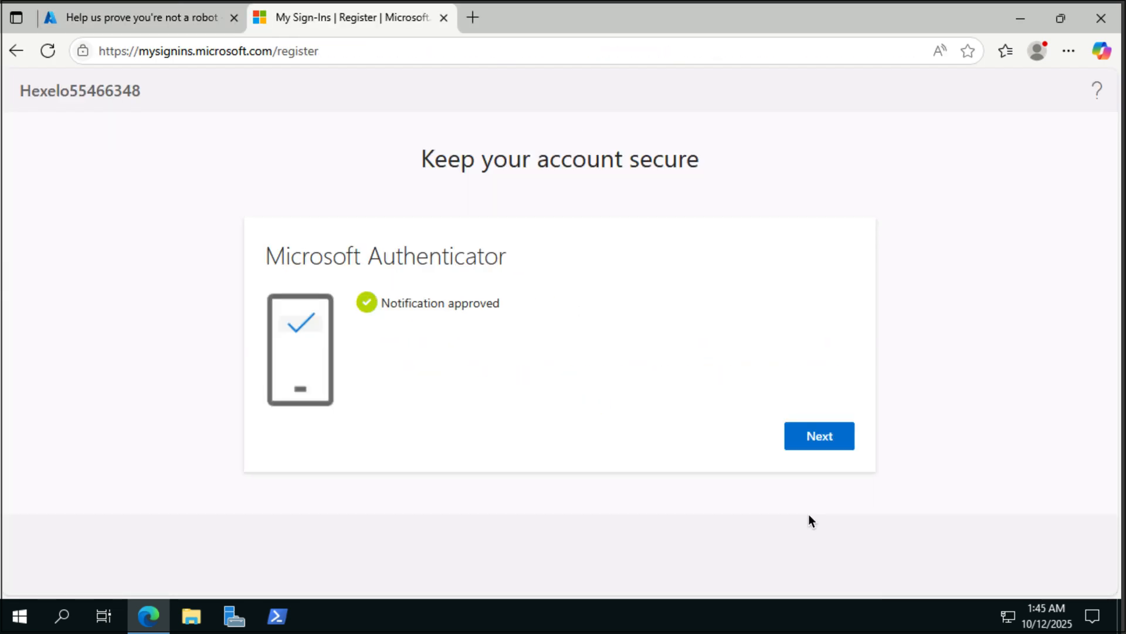
{"action": "left_click", "coordinate": [813, 435]}
{"action": "left_click", "coordinate": [807, 420]}
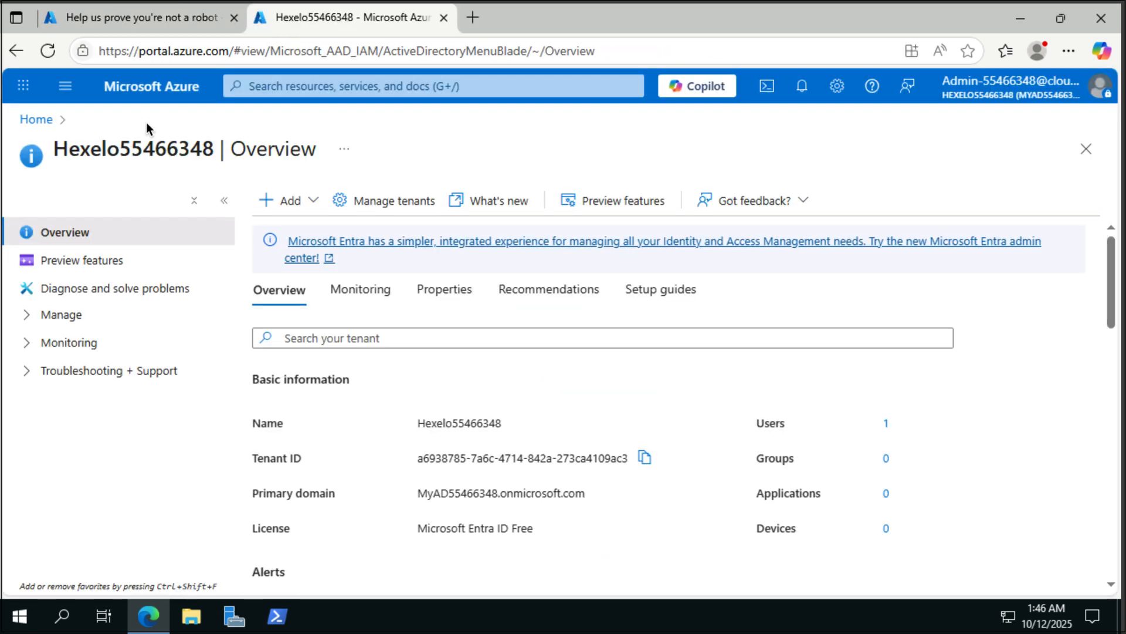
- Open the tenant's Users list and the options for adding a user
{"action": "left_click", "coordinate": [45, 317]}
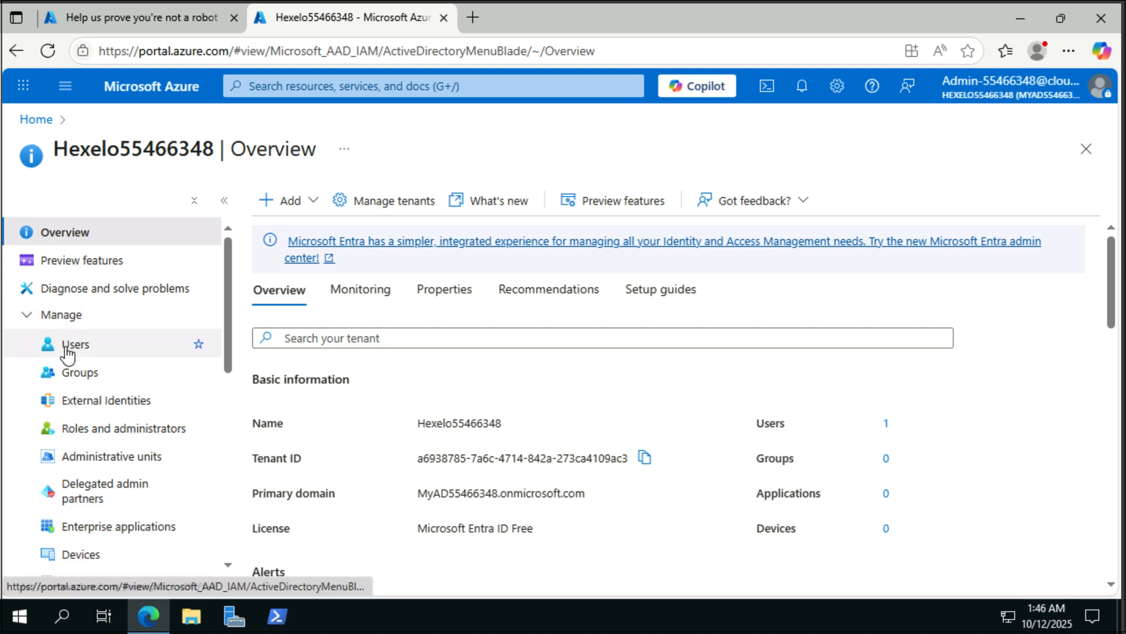
{"action": "left_click", "coordinate": [66, 352]}
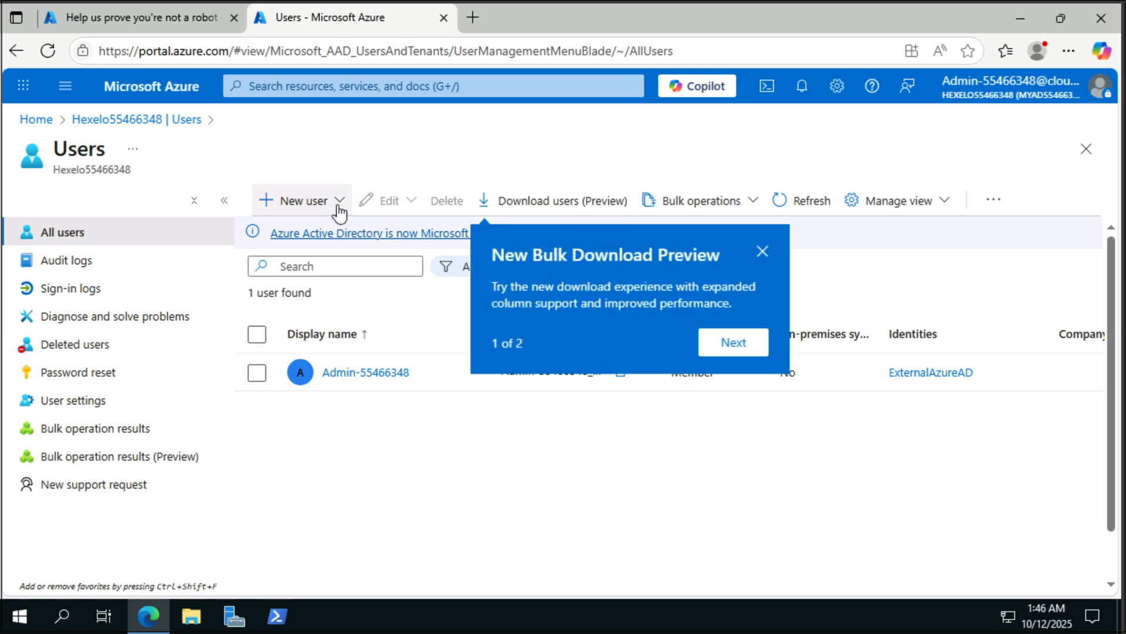
{"action": "left_click", "coordinate": [339, 211]}
- Create an internal user named SyncAdmin with a custom pasted password instead of an auto-generated one
{"action": "left_click", "coordinate": [327, 238]}
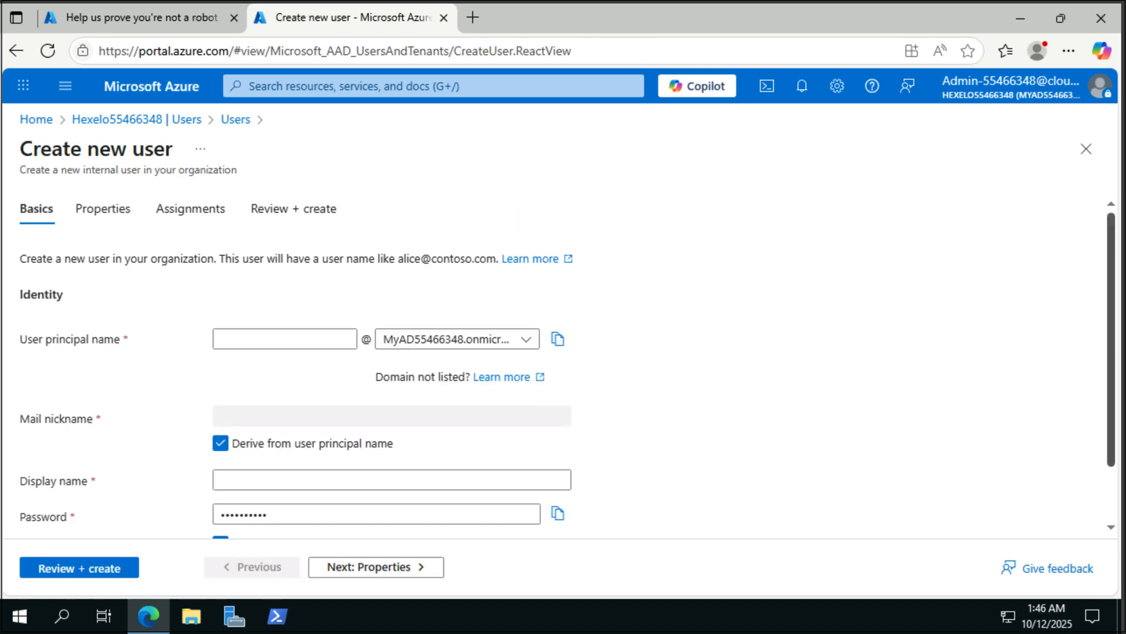
{"action": "left_click", "coordinate": [322, 338]}
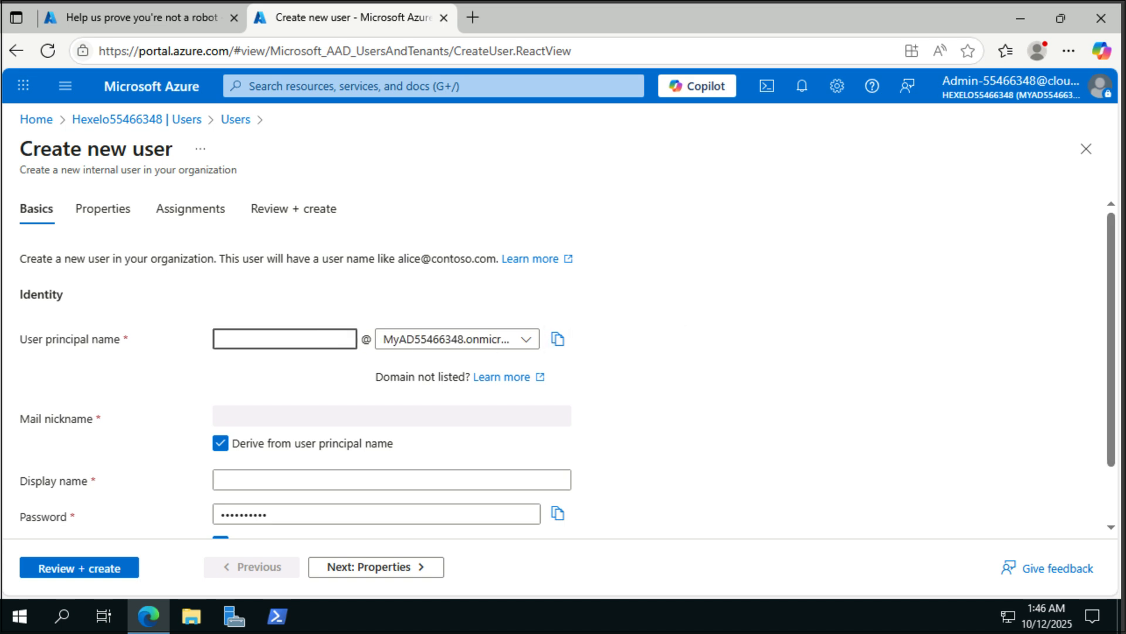
{"action": "type", "text": "SyncAdmin"}
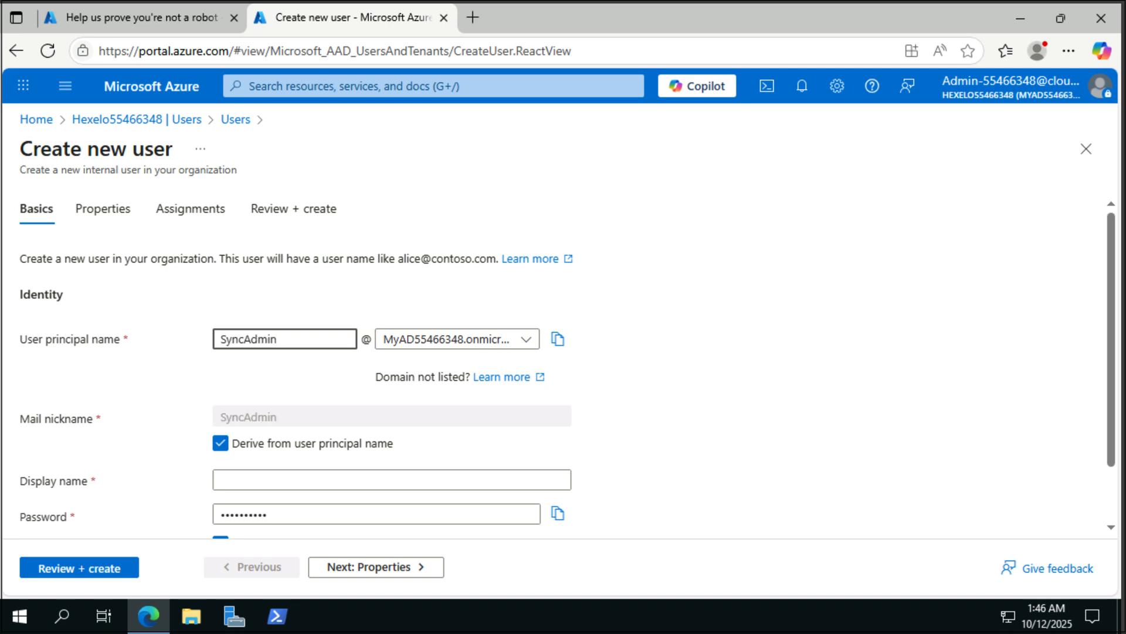
{"action": "scroll", "coordinate": [448, 403], "scroll_direction": "down", "scroll_amount": 1}
{"action": "left_click", "coordinate": [439, 407]}
{"action": "type", "text": "SyncAdmin"}
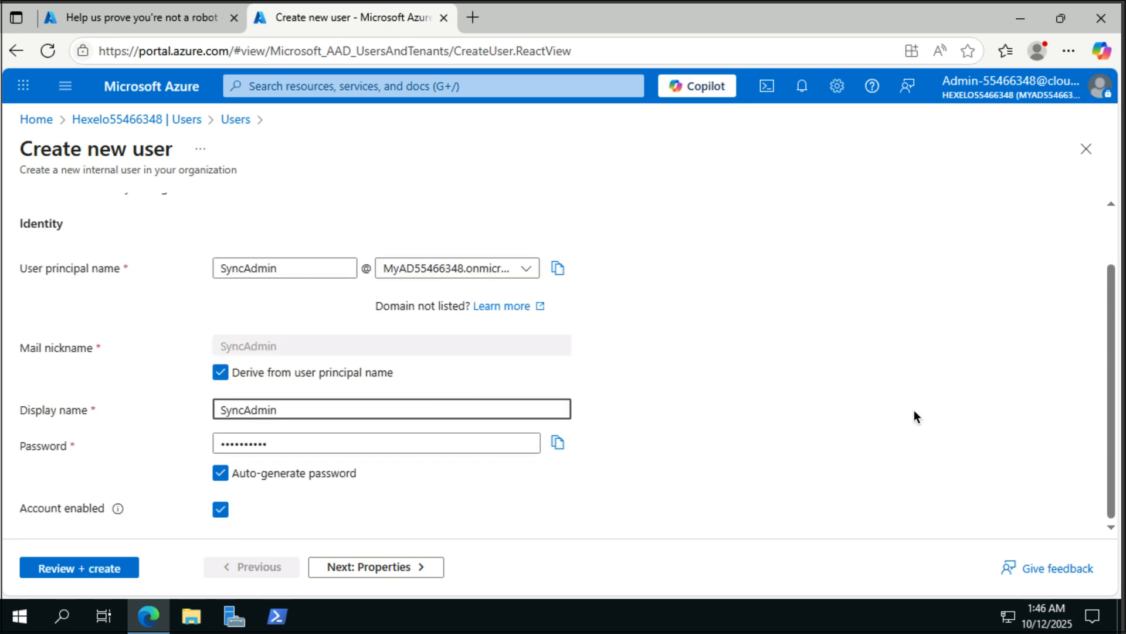
{"action": "left_click", "coordinate": [221, 473]}
{"action": "left_click", "coordinate": [226, 444]}
{"action": "key", "text": "ctrl+v"}
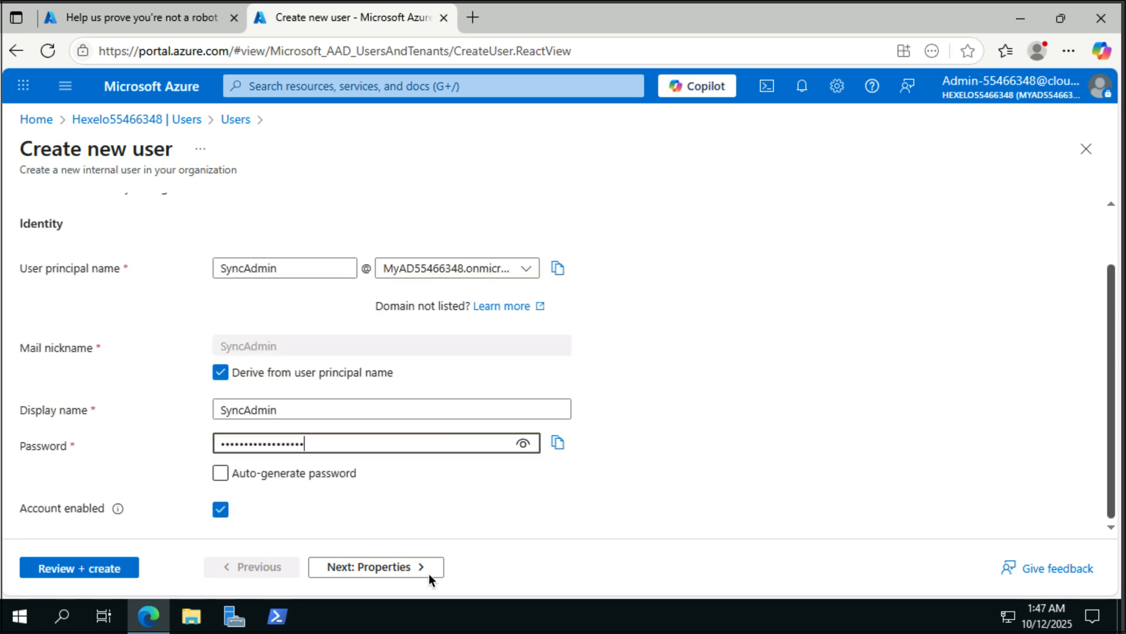
- Set the user's first name to Sync and last name to Admin
{"action": "left_click", "coordinate": [427, 572]}
{"action": "left_click", "coordinate": [256, 222]}
{"action": "type", "text": "Sync"}
{"action": "key", "text": "Tab"}
{"action": "type", "text": "Admin"}
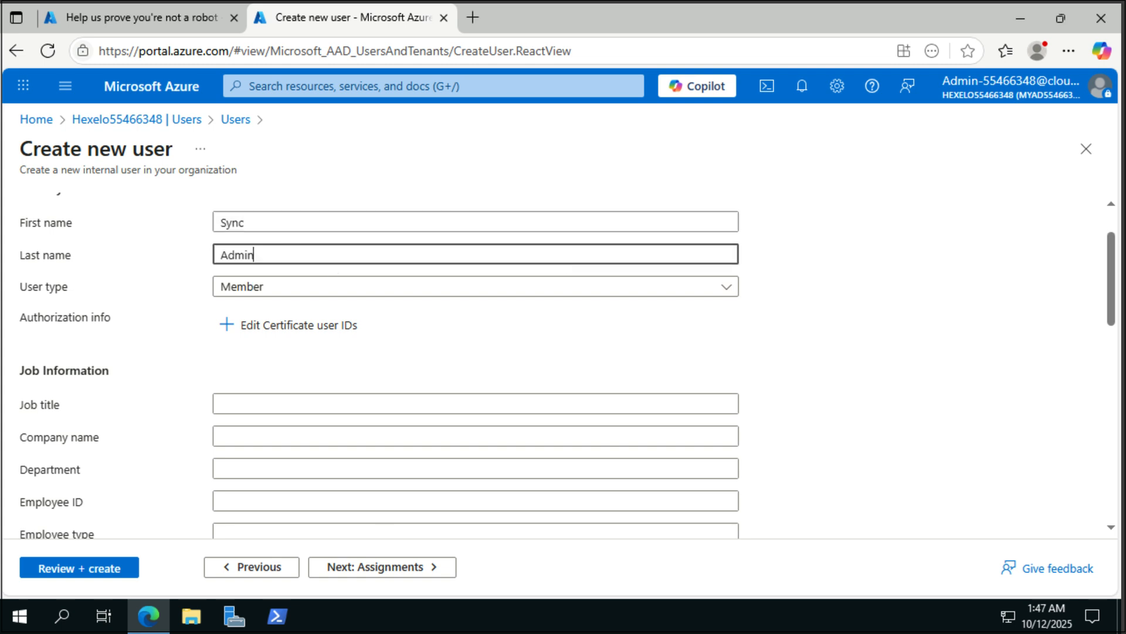
{"action": "left_click", "coordinate": [411, 569]}
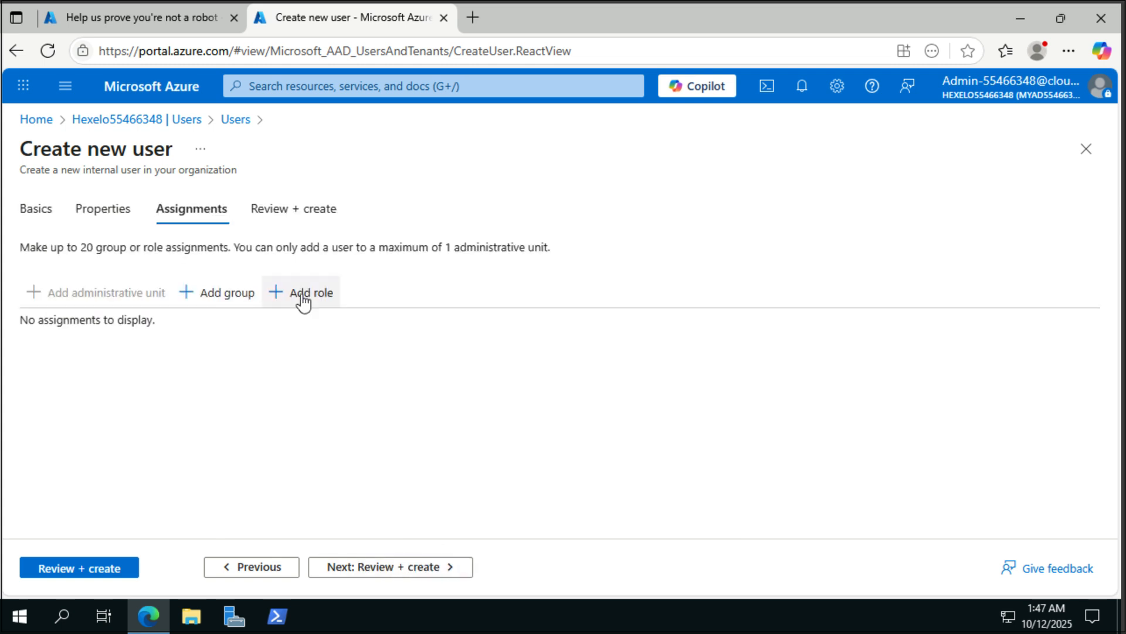
- Assign the Global Administrator directory role to SyncAdmin
{"action": "left_click", "coordinate": [302, 299]}
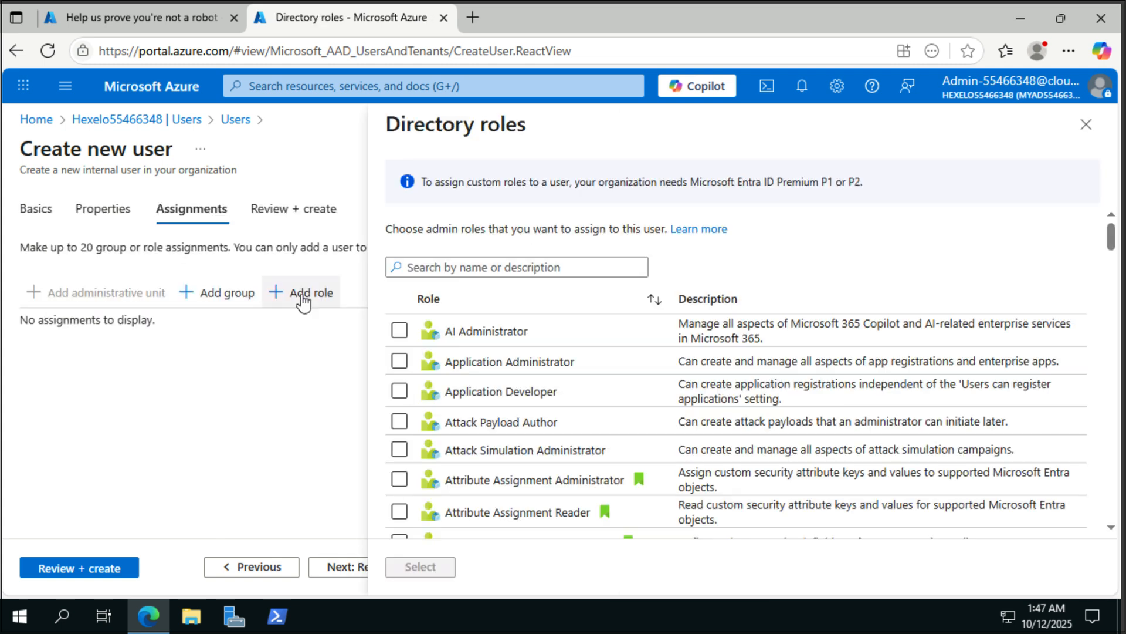
{"action": "left_click", "coordinate": [475, 264]}
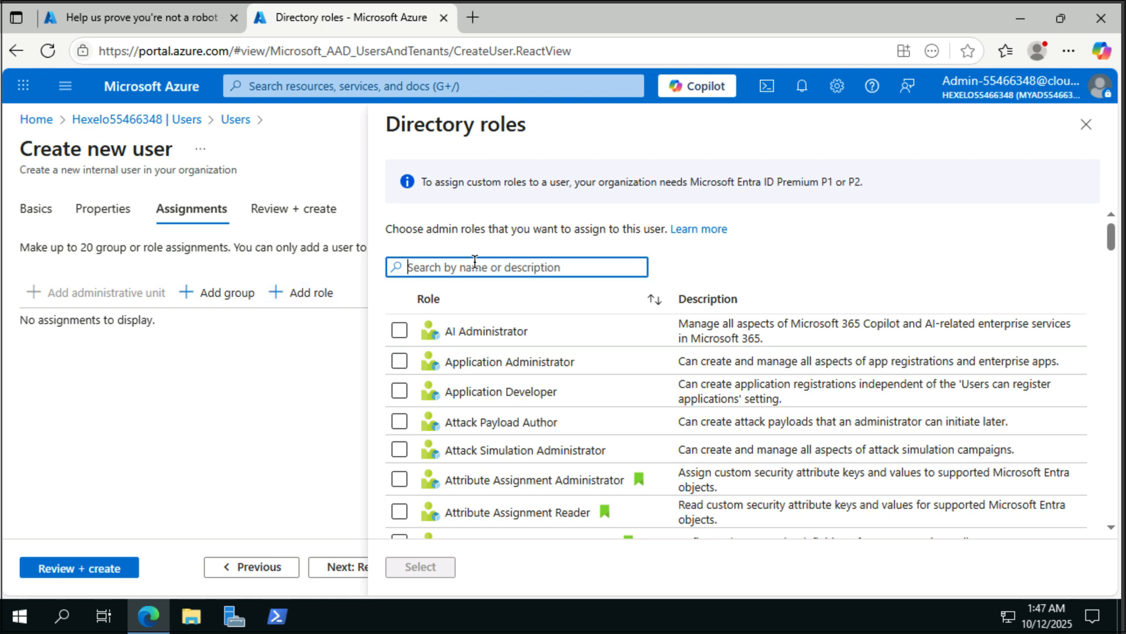
{"action": "type", "text": "Global"}
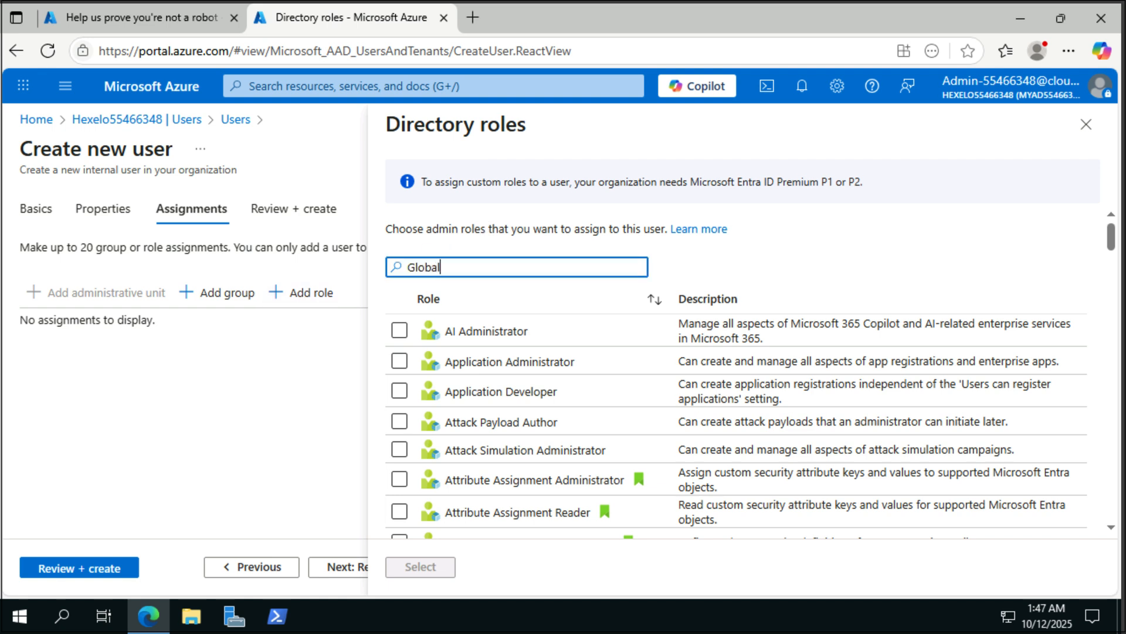
{"action": "left_click", "coordinate": [469, 332]}
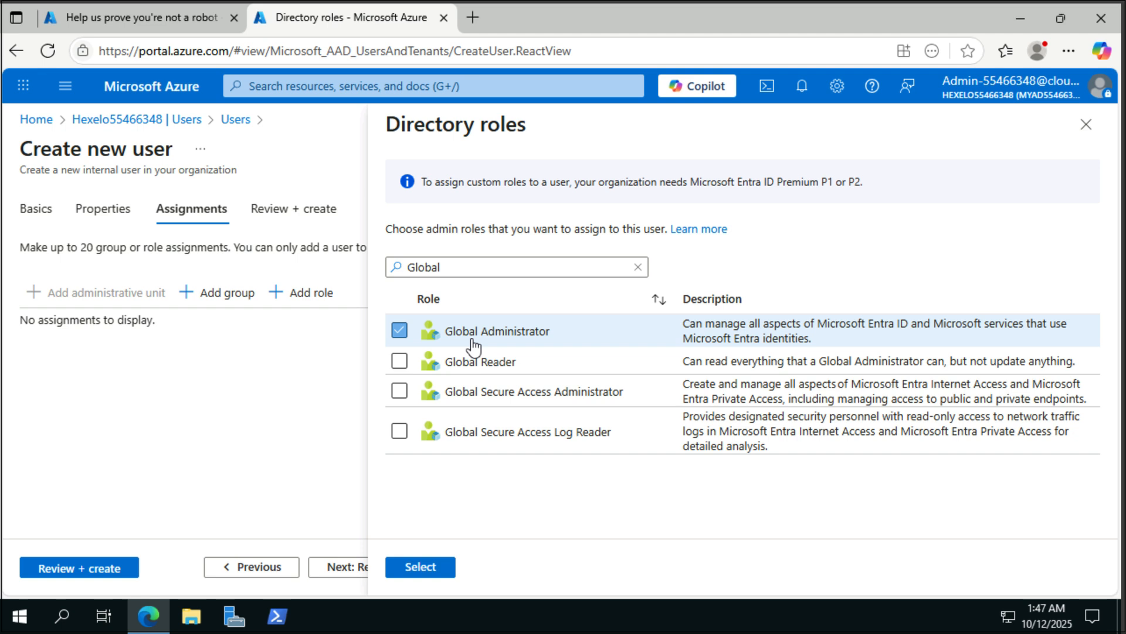
{"action": "left_click", "coordinate": [432, 565]}
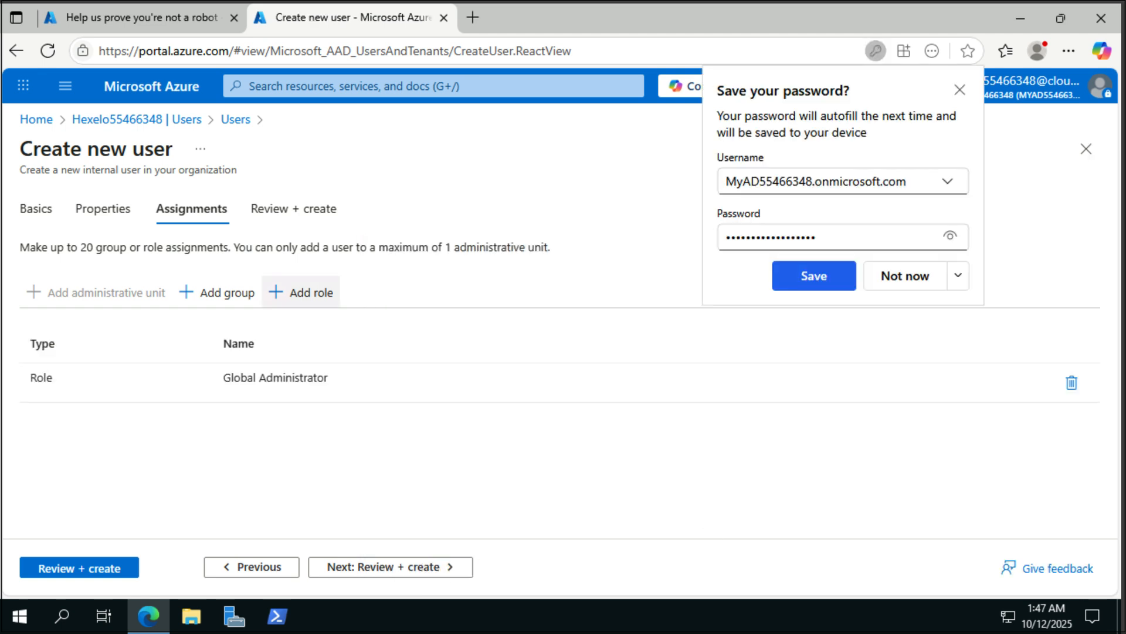
- Review and create the SyncAdmin user, dismissing the save-password and announcement pop-ups
{"action": "left_click", "coordinate": [960, 90]}
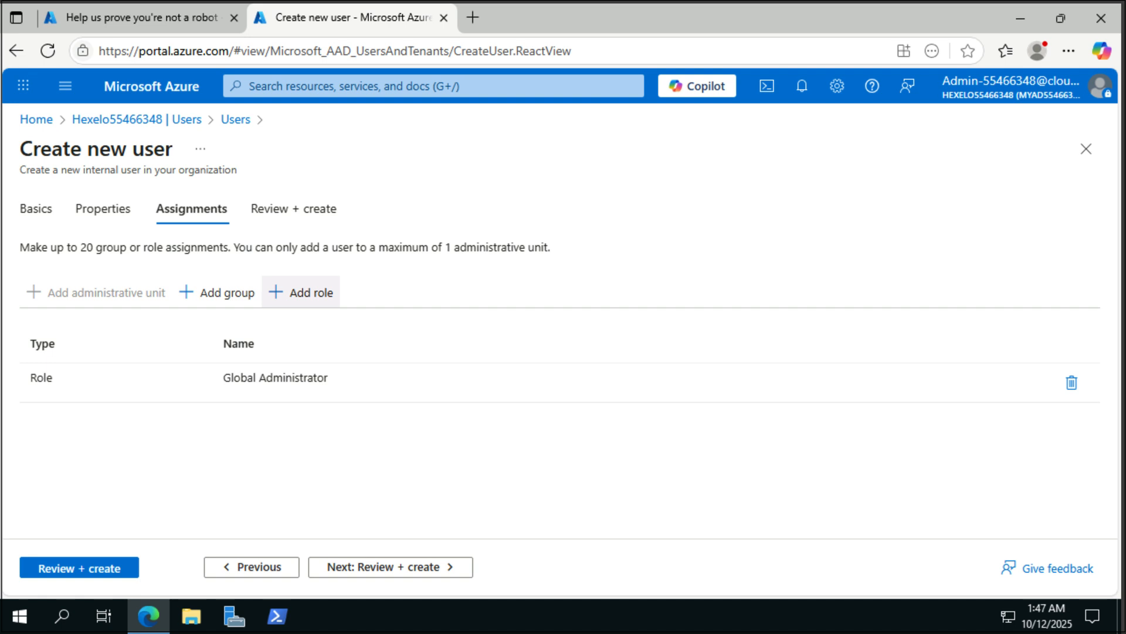
{"action": "left_click", "coordinate": [92, 565]}
{"action": "left_click", "coordinate": [64, 567]}
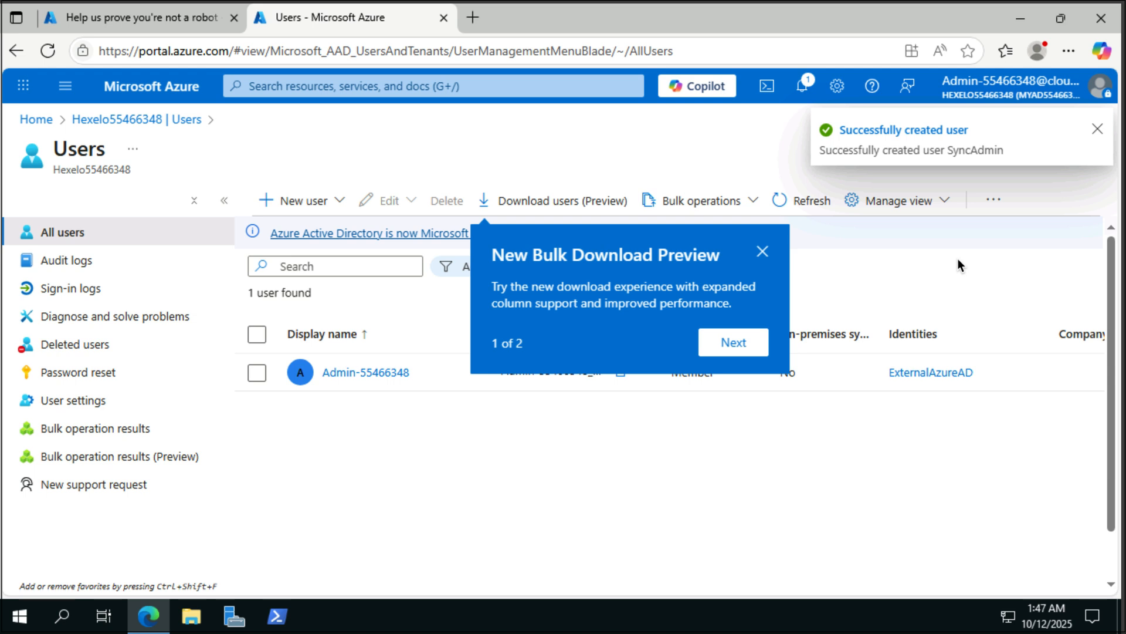
{"action": "left_click", "coordinate": [763, 251]}
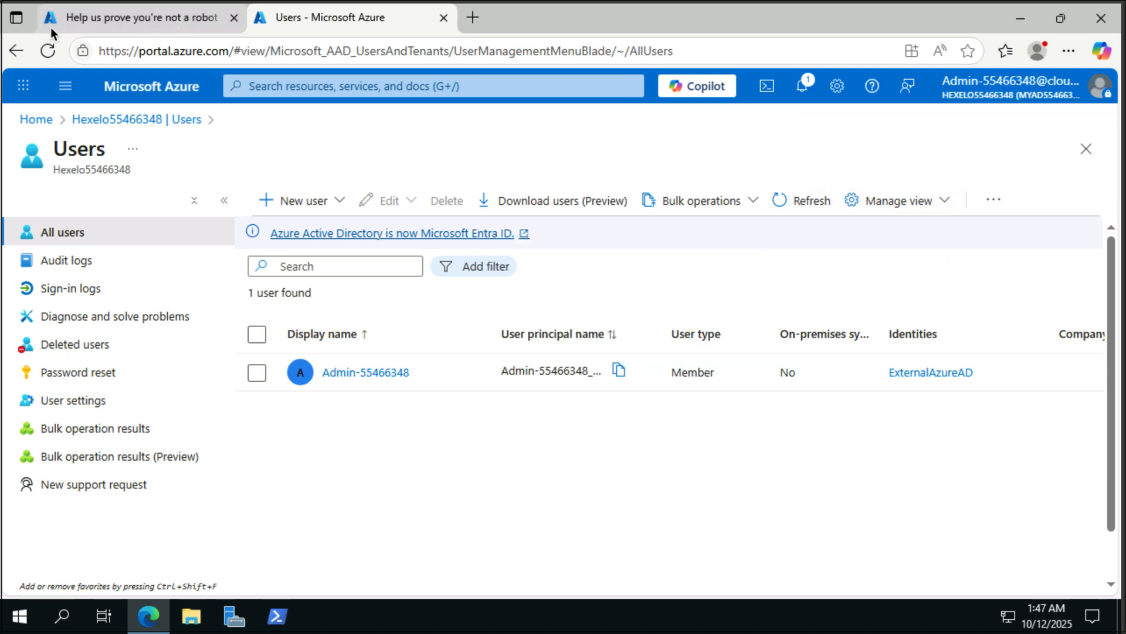
- Sign in as SyncAdmin with its temporary password in a new InPrivate window
{"action": "left_click", "coordinate": [1061, 47]}
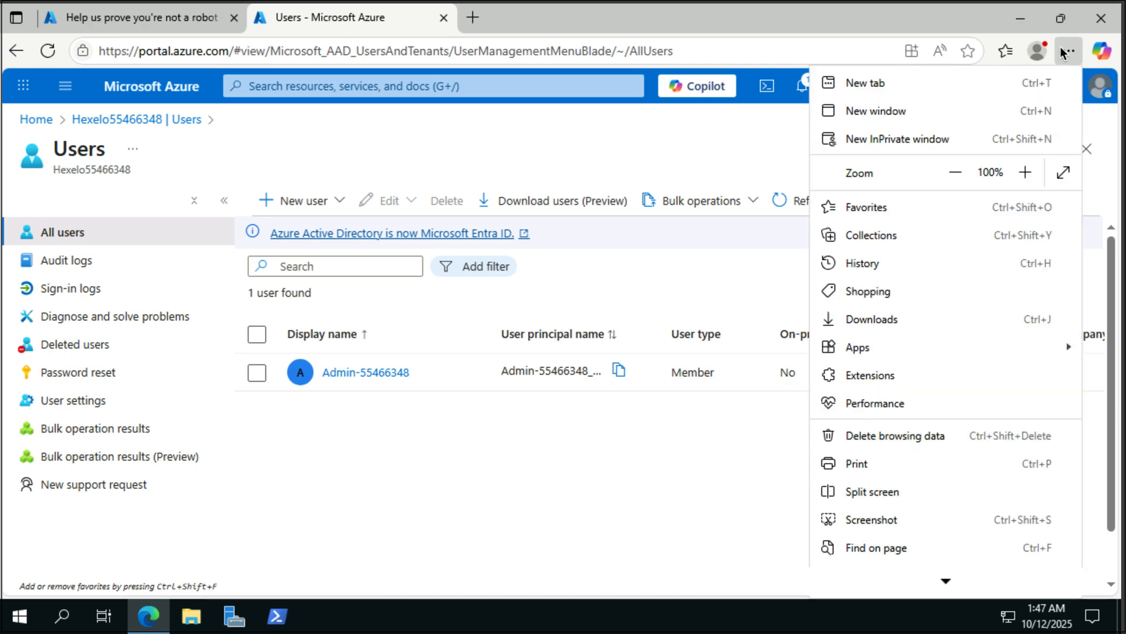
{"action": "left_click", "coordinate": [877, 139]}
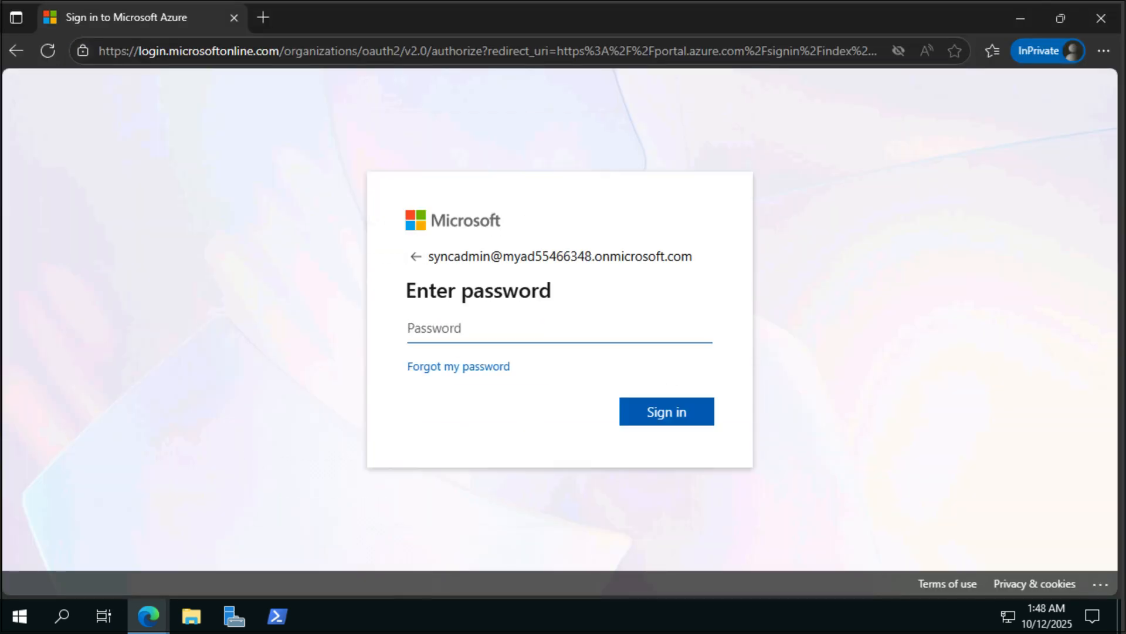
{"action": "key", "text": "ctrl+v"}
{"action": "type", "text": "••••••••••••••••••"}
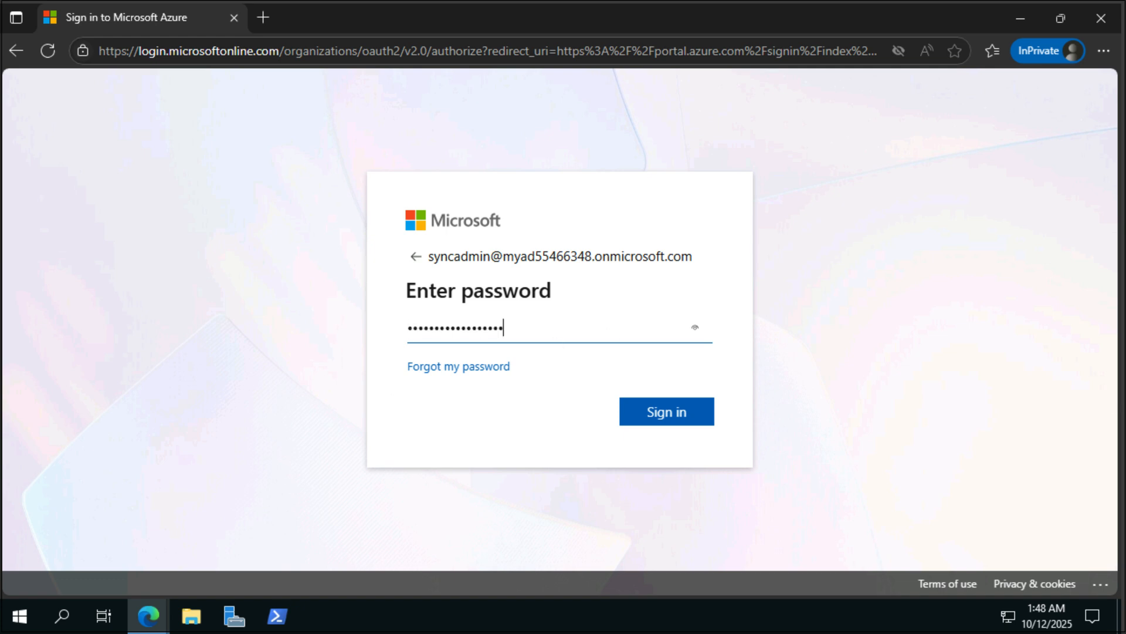
{"action": "key", "text": "Return"}
- Replace SyncAdmin's temporary password with a new one and decline staying signed in
{"action": "type", "text": "••••••••••••••••••"}
{"action": "key", "text": "Tab"}
{"action": "type", "text": "••••••••••••••"}
{"action": "left_click", "coordinate": [489, 424]}
{"action": "type", "text": "••••••••••••••"}
{"action": "left_click", "coordinate": [659, 478]}
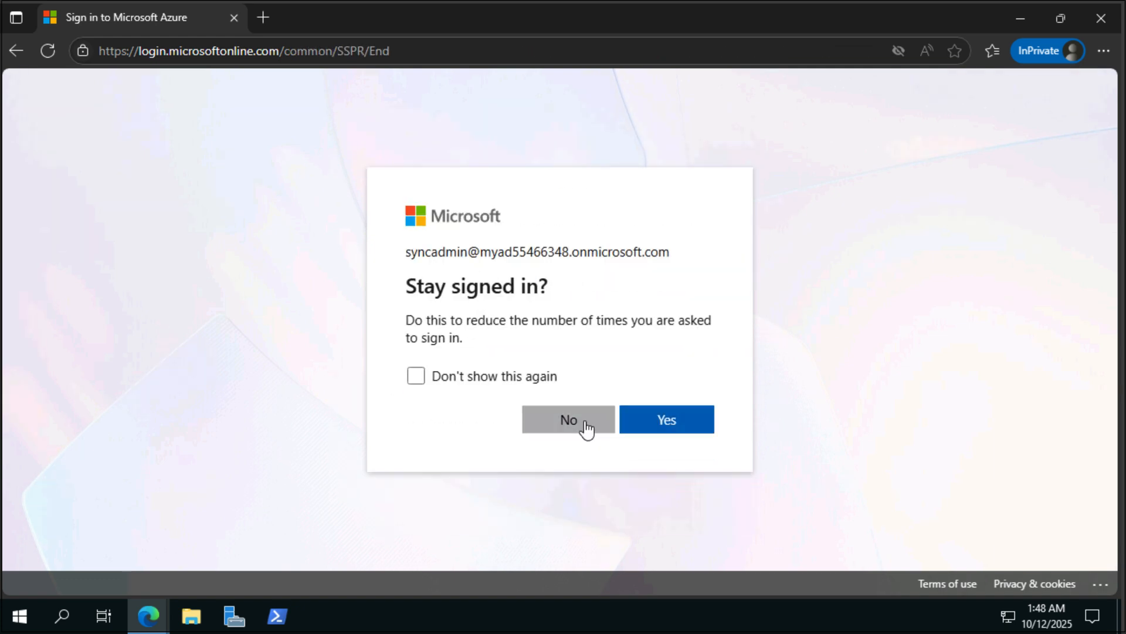
{"action": "left_click", "coordinate": [583, 426]}
- Register Microsoft Authenticator for SyncAdmin and finish signing in to the portal
{"action": "left_click", "coordinate": [660, 443]}
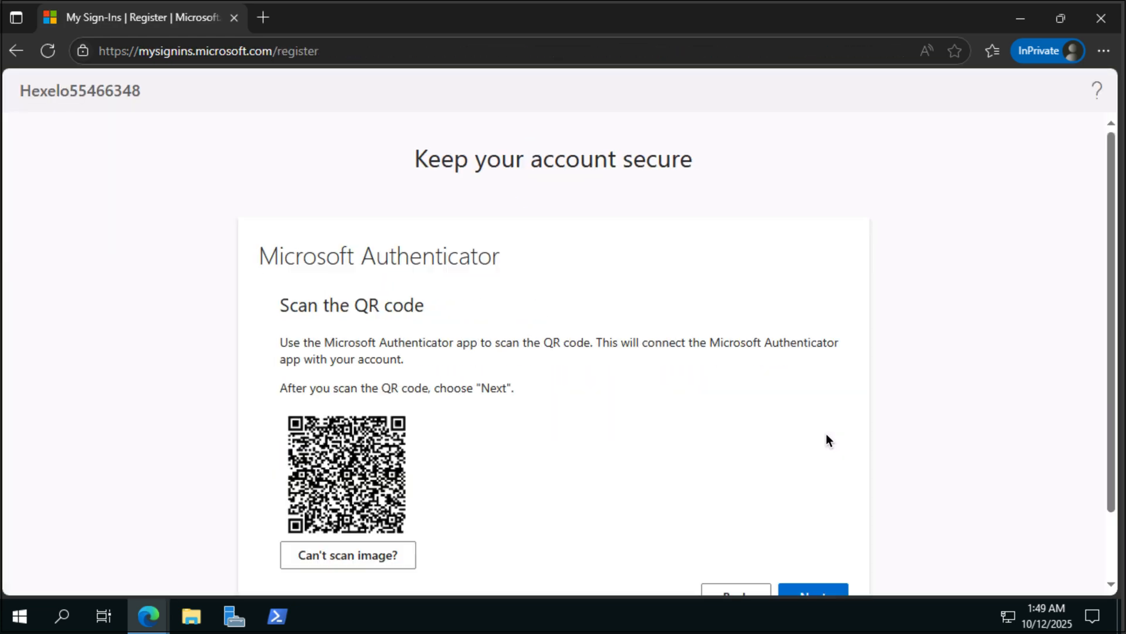
{"action": "left_click", "coordinate": [813, 589]}
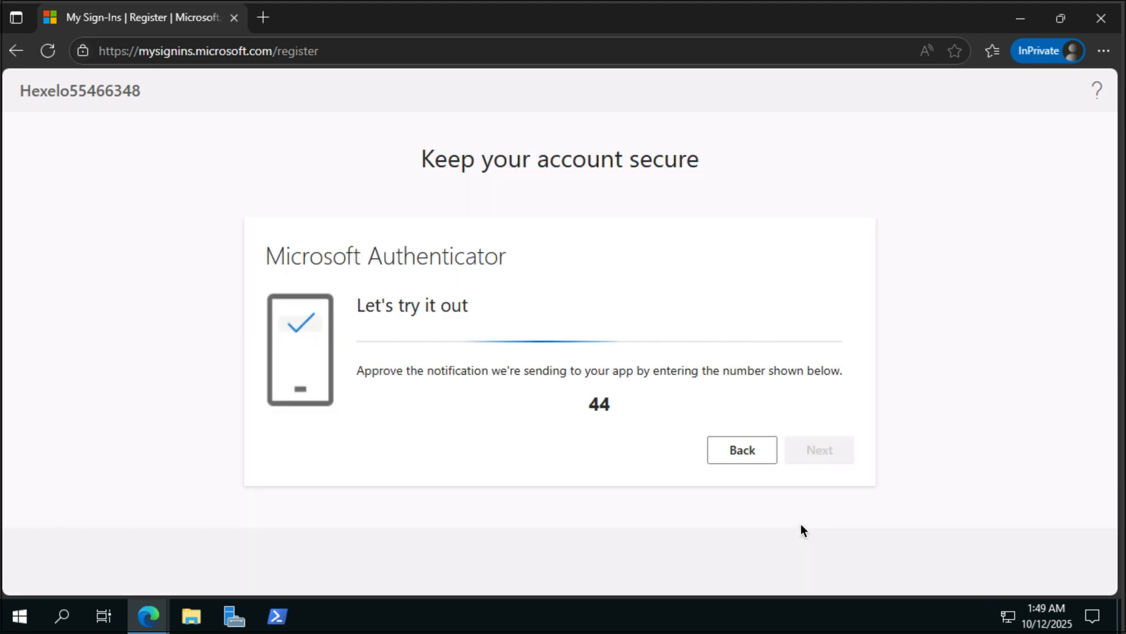
{"action": "left_click", "coordinate": [817, 414]}
{"action": "left_click", "coordinate": [621, 431]}
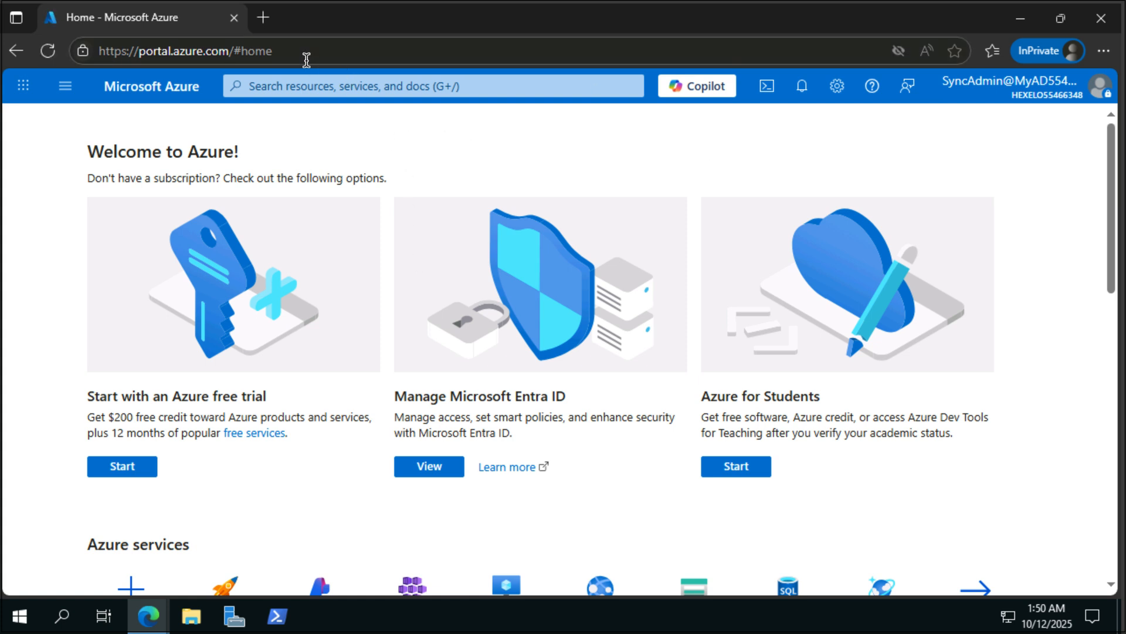
- Close the private window and open Microsoft Entra Connect from the tenant's left menu
{"action": "left_click", "coordinate": [234, 19]}
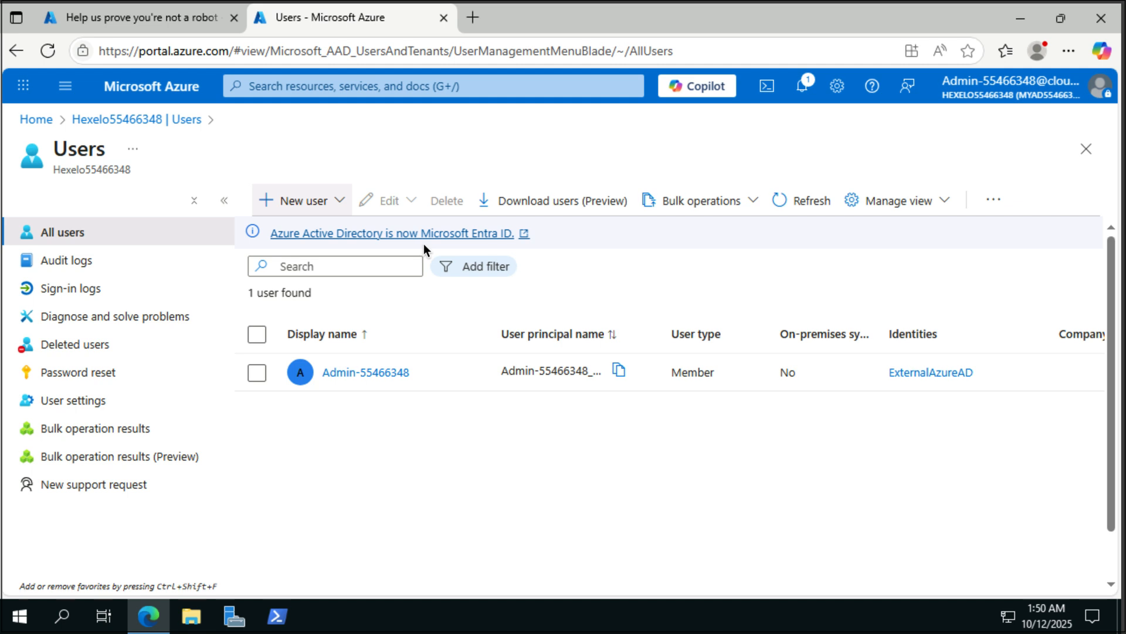
{"action": "left_click", "coordinate": [182, 122]}
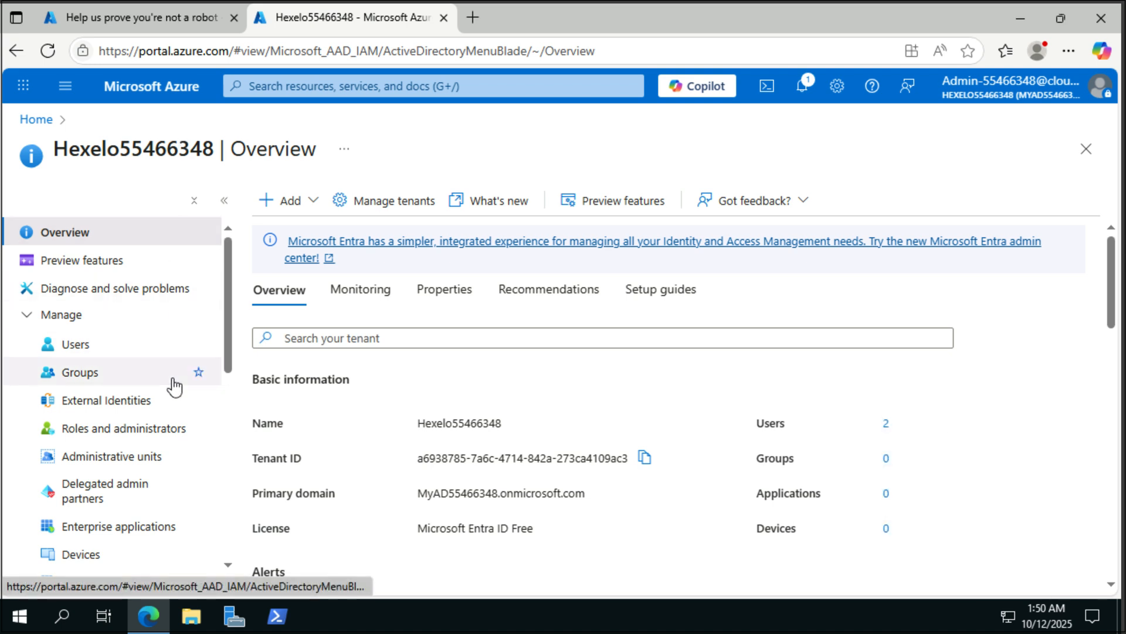
{"action": "scroll", "coordinate": [173, 386], "scroll_direction": "down", "scroll_amount": 5}
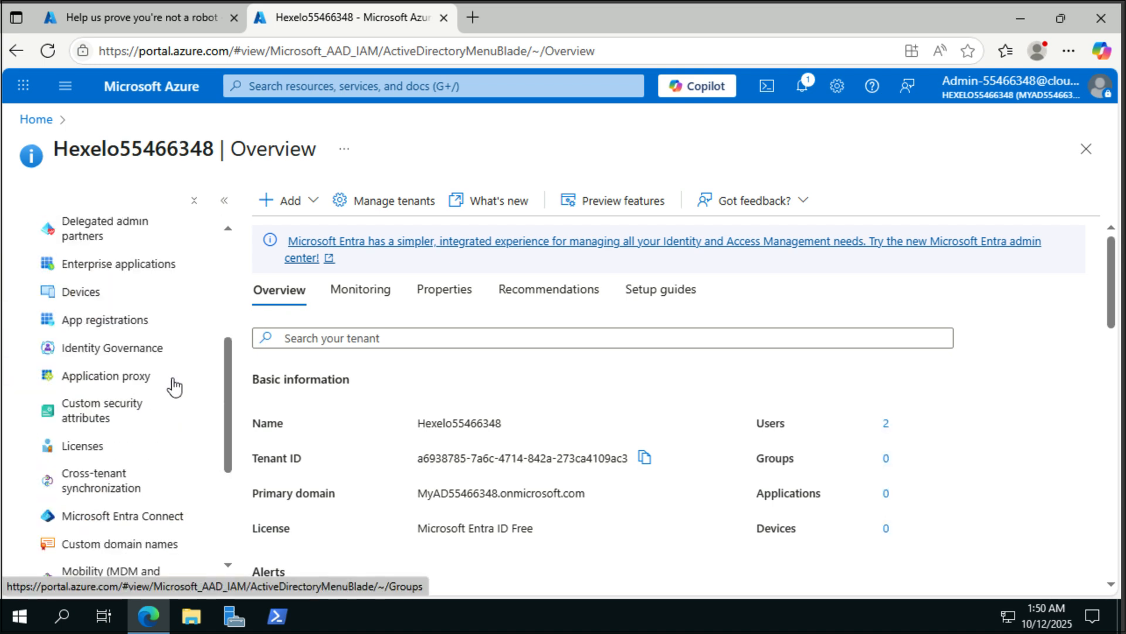
{"action": "scroll", "coordinate": [173, 386], "scroll_direction": "down", "scroll_amount": 3}
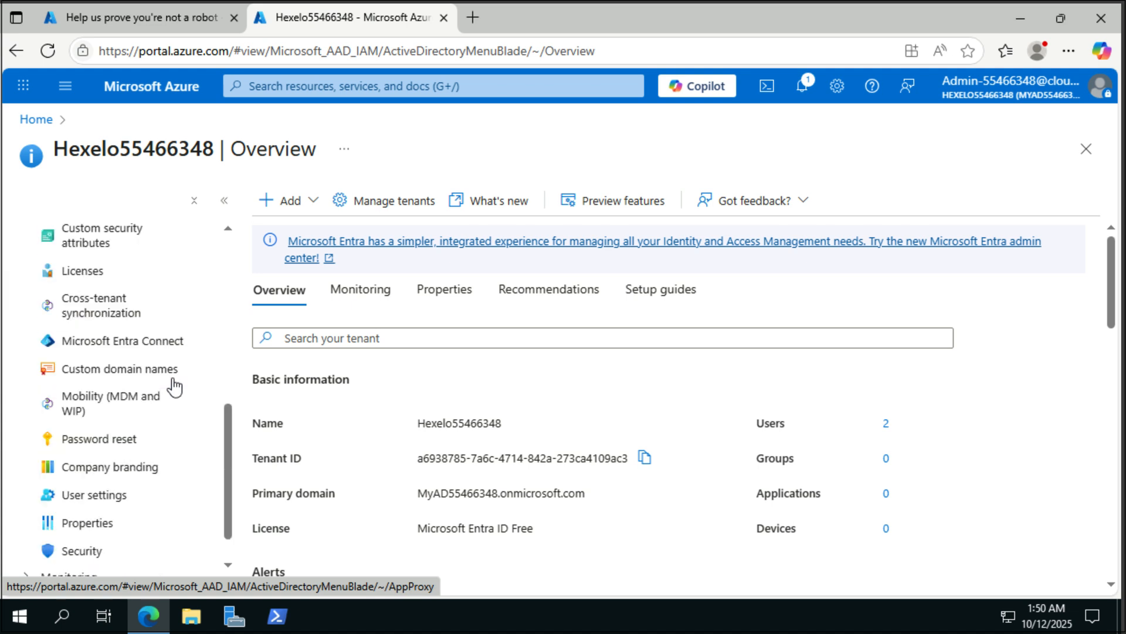
{"action": "left_click", "coordinate": [156, 343]}
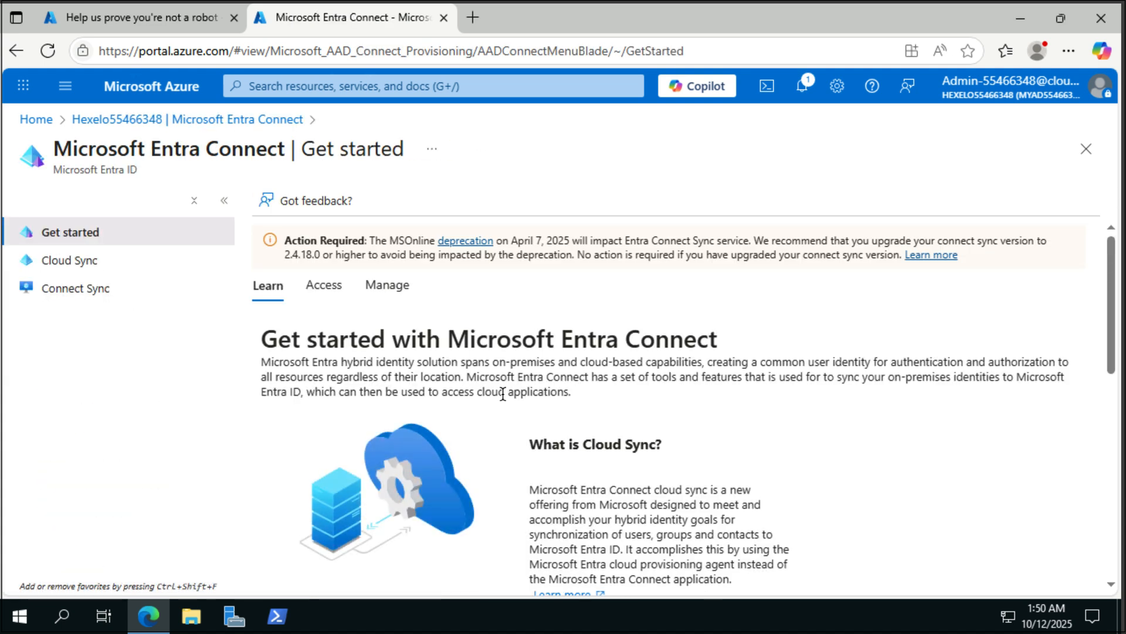
- Download AzureADConnect.msi from the Connect Sync page and launch the installer
{"action": "left_click", "coordinate": [101, 298]}
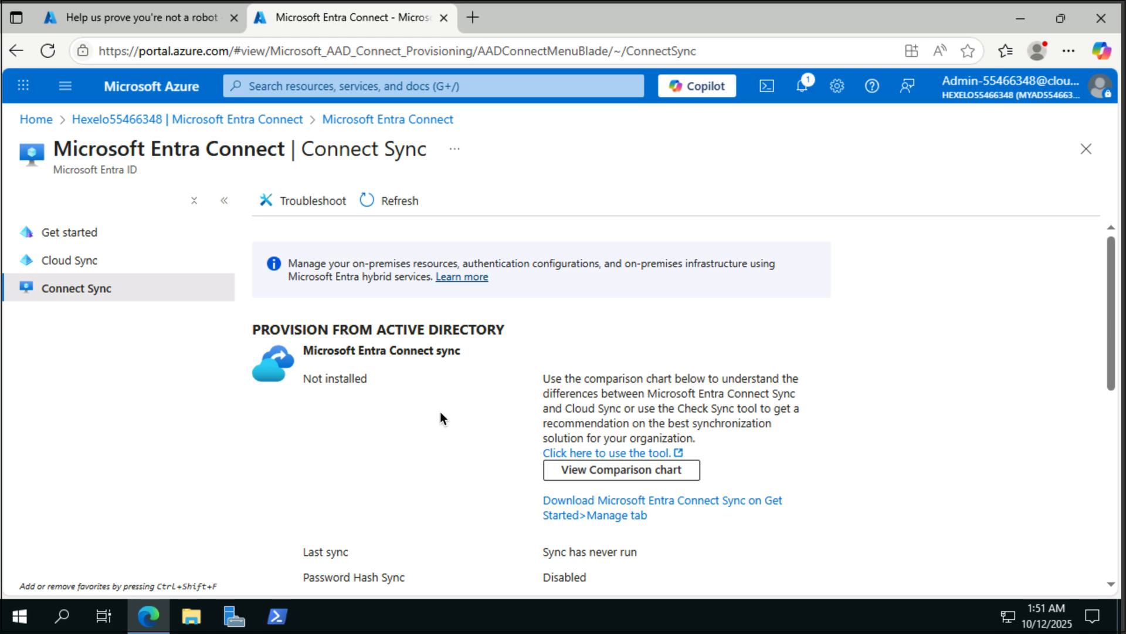
{"action": "scroll", "coordinate": [441, 413], "scroll_direction": "down", "scroll_amount": 3}
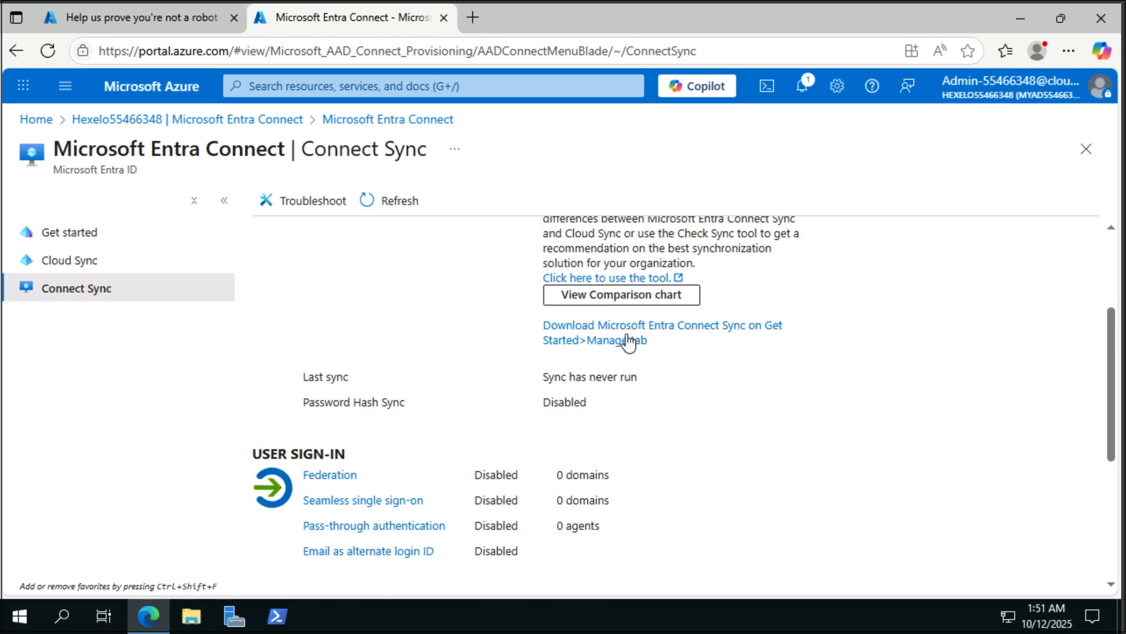
{"action": "left_click", "coordinate": [633, 330]}
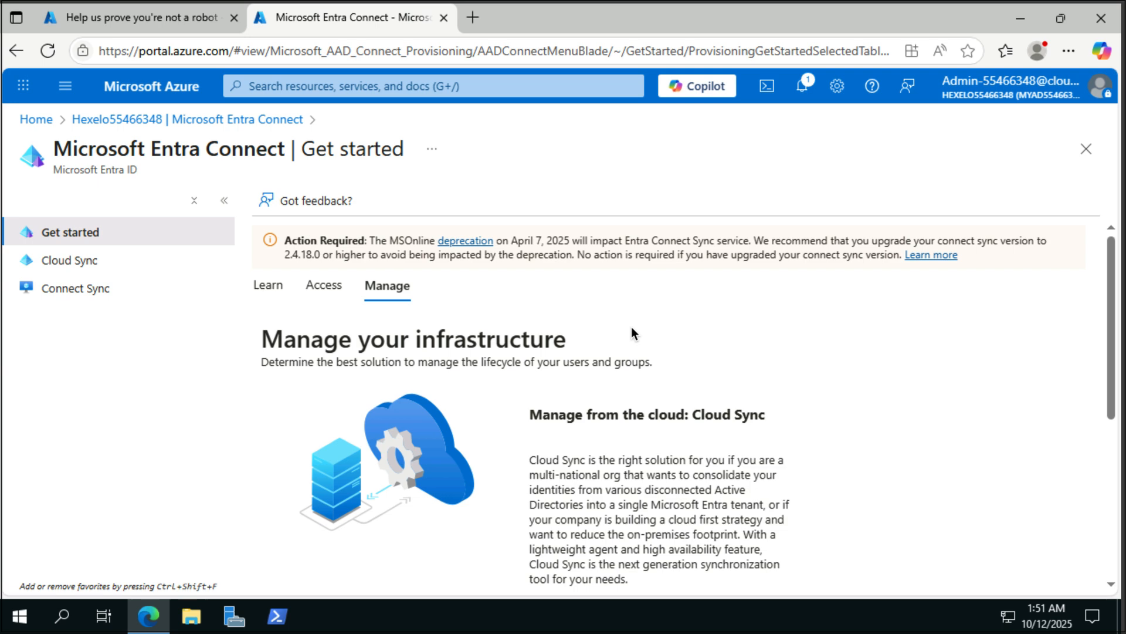
{"action": "scroll", "coordinate": [631, 326], "scroll_direction": "down", "scroll_amount": 5}
{"action": "left_click", "coordinate": [704, 567]}
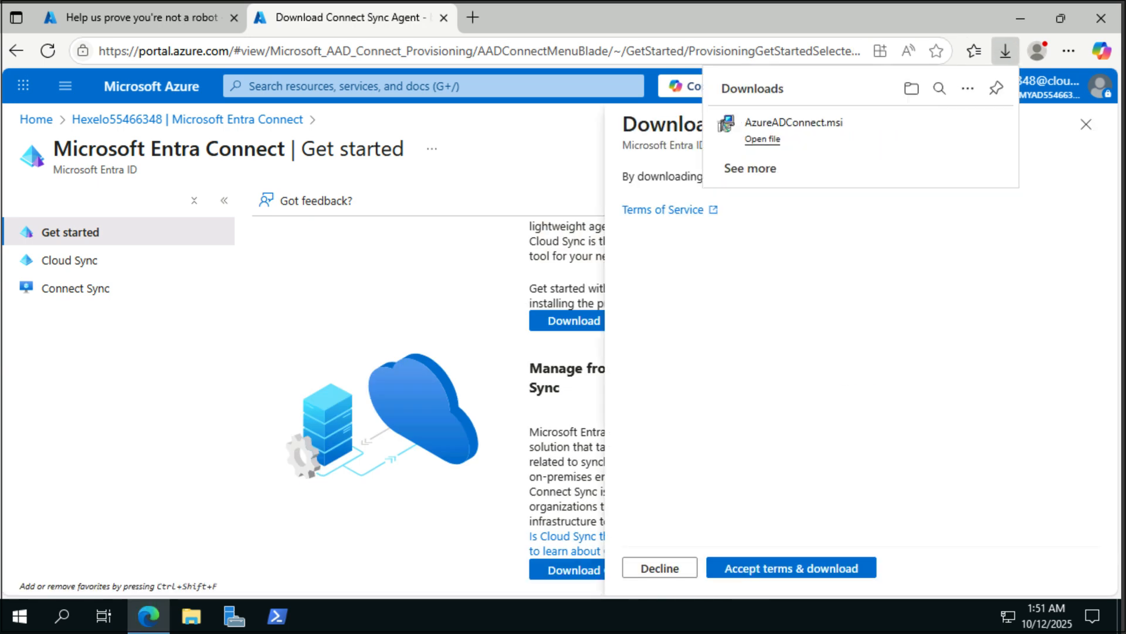
{"action": "left_click", "coordinate": [771, 141]}
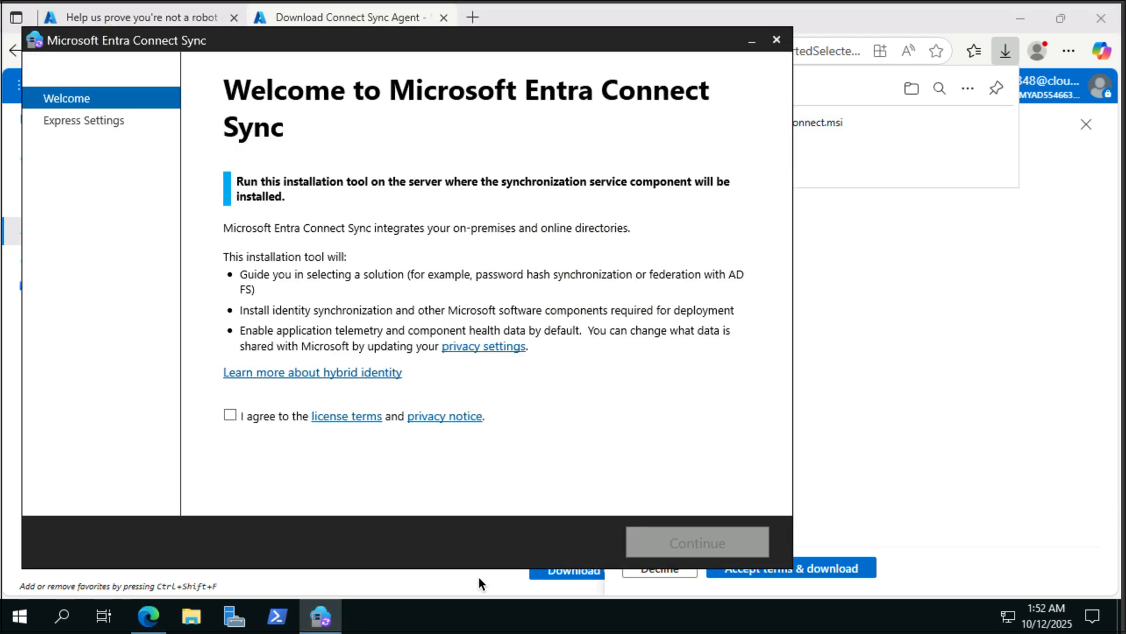
- Accept the license terms and choose express settings in the installer
{"action": "left_click", "coordinate": [230, 414]}
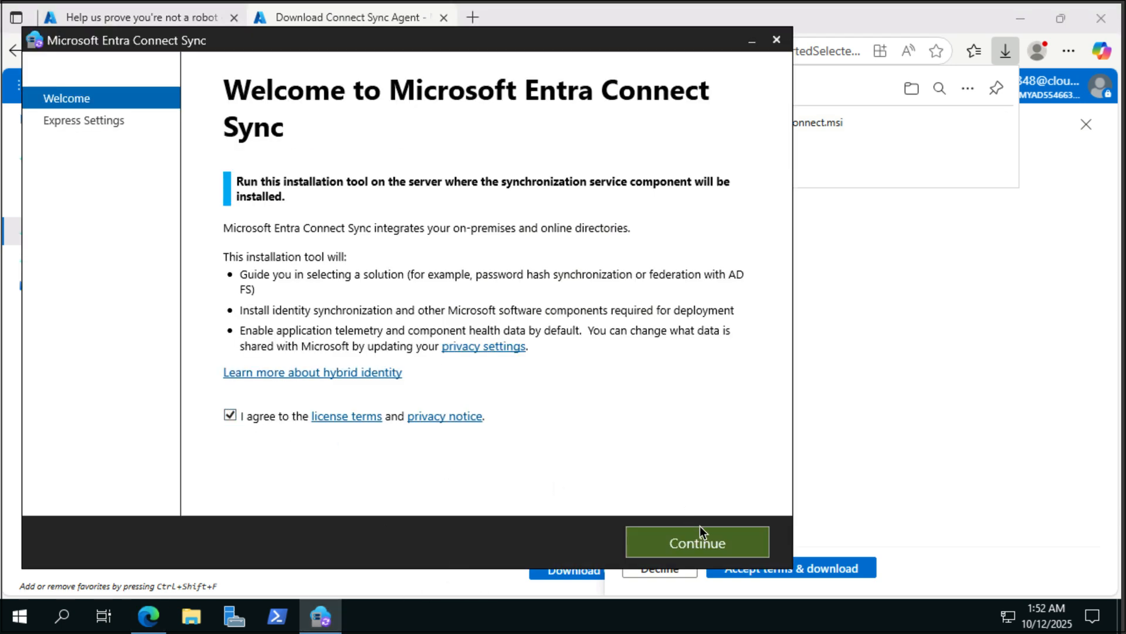
{"action": "left_click", "coordinate": [703, 536]}
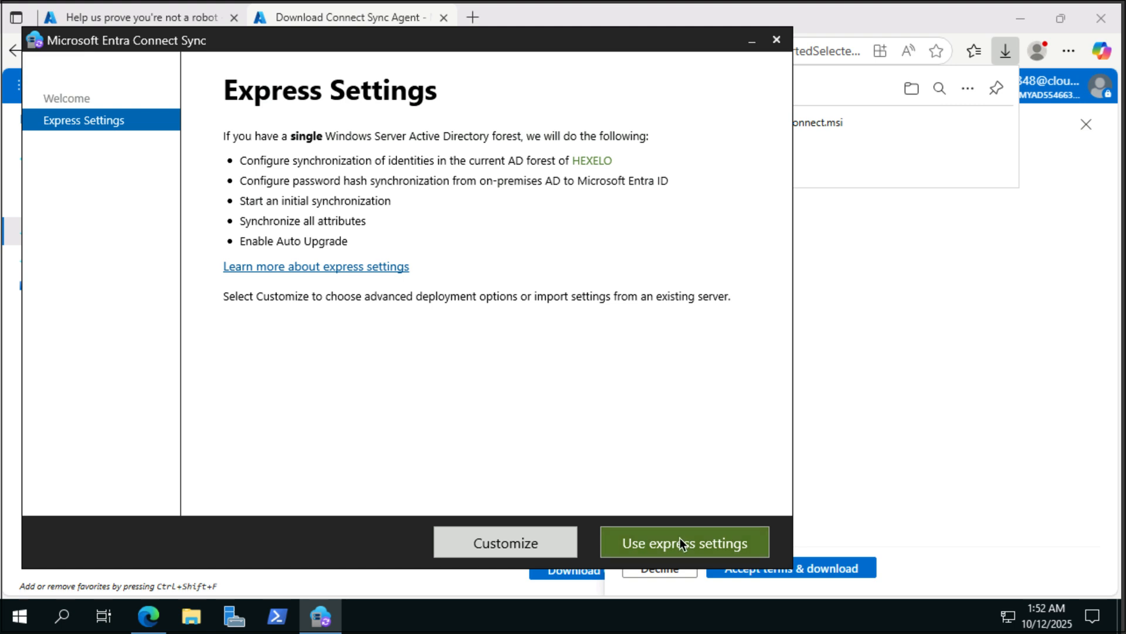
{"action": "left_click", "coordinate": [681, 536]}
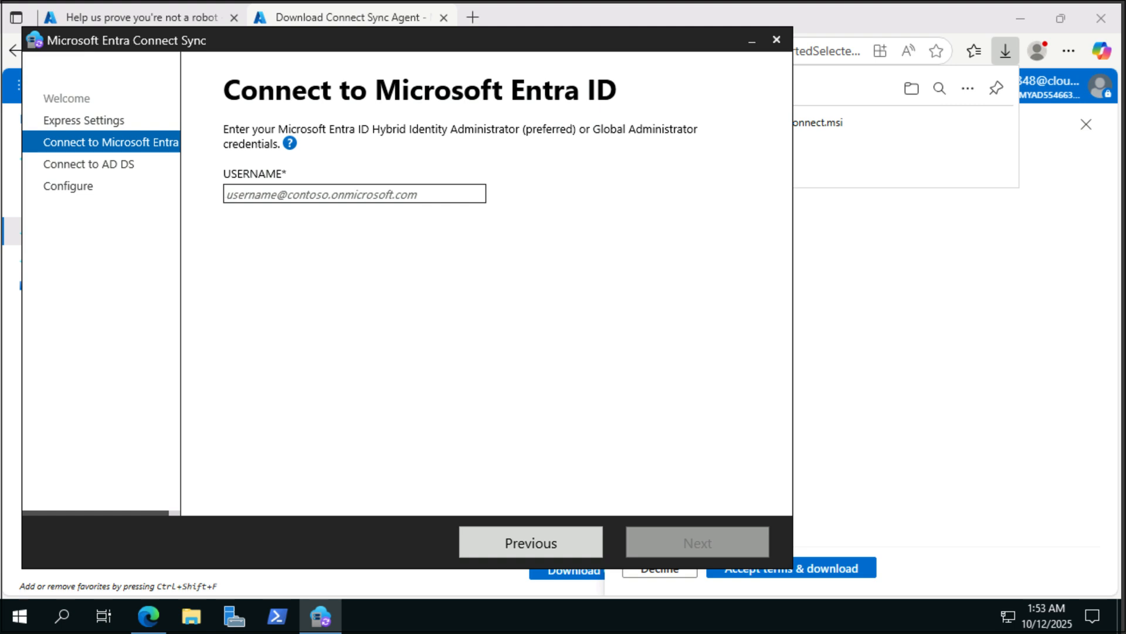
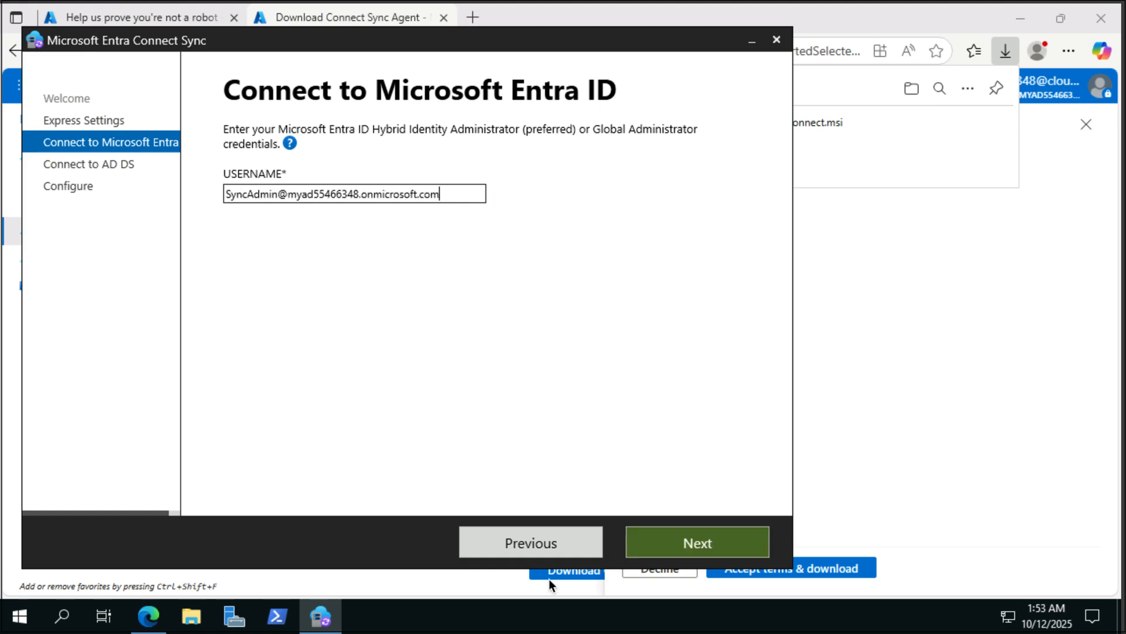
- Sign in to Entra ID with the SyncAdmin account's email and password
{"action": "left_click", "coordinate": [710, 545]}
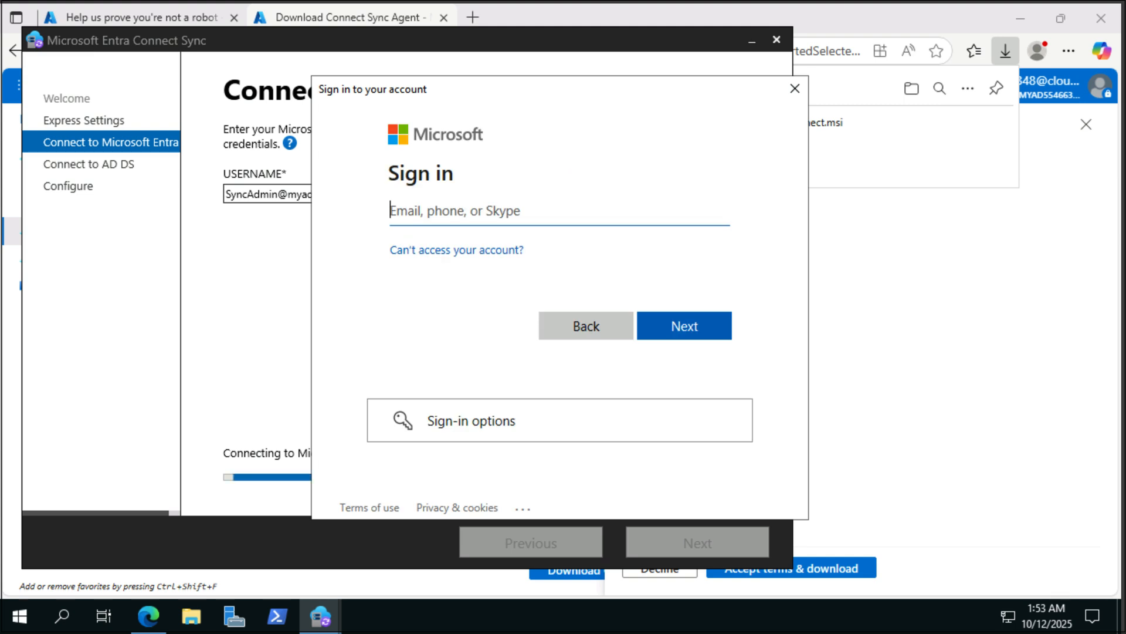
{"action": "key", "text": "Return"}
{"action": "type", "text": "***************"}
{"action": "left_click", "coordinate": [685, 324]}
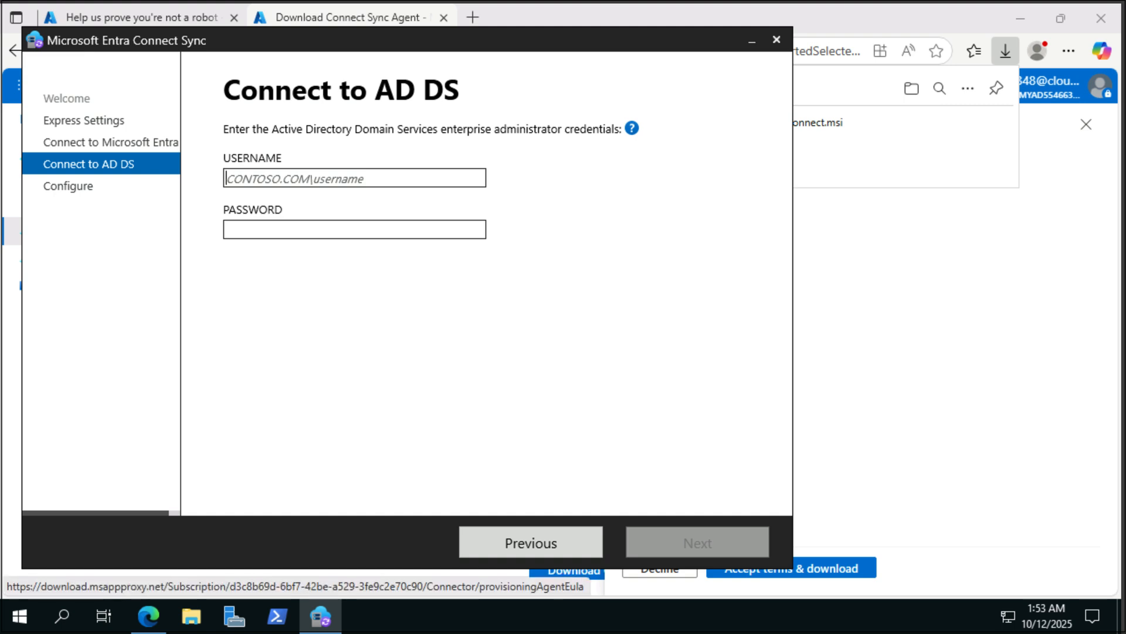
- Submit the AD DS credentials, continue without verified UPN suffixes, install sync, then exit the wizard
{"action": "left_click", "coordinate": [706, 542]}
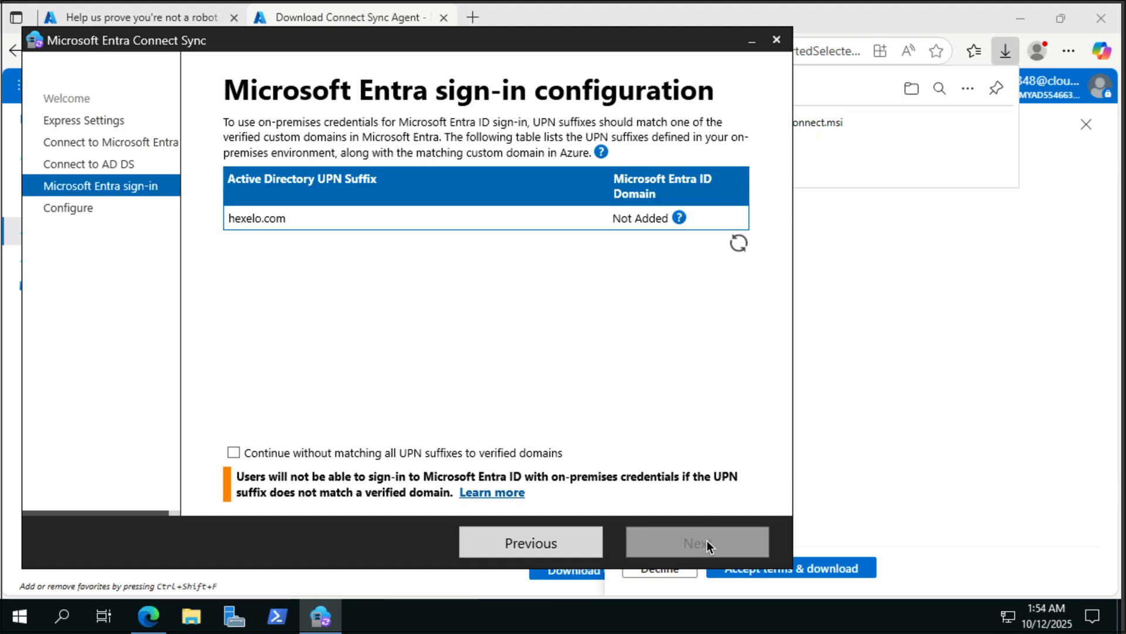
{"action": "left_click", "coordinate": [235, 452]}
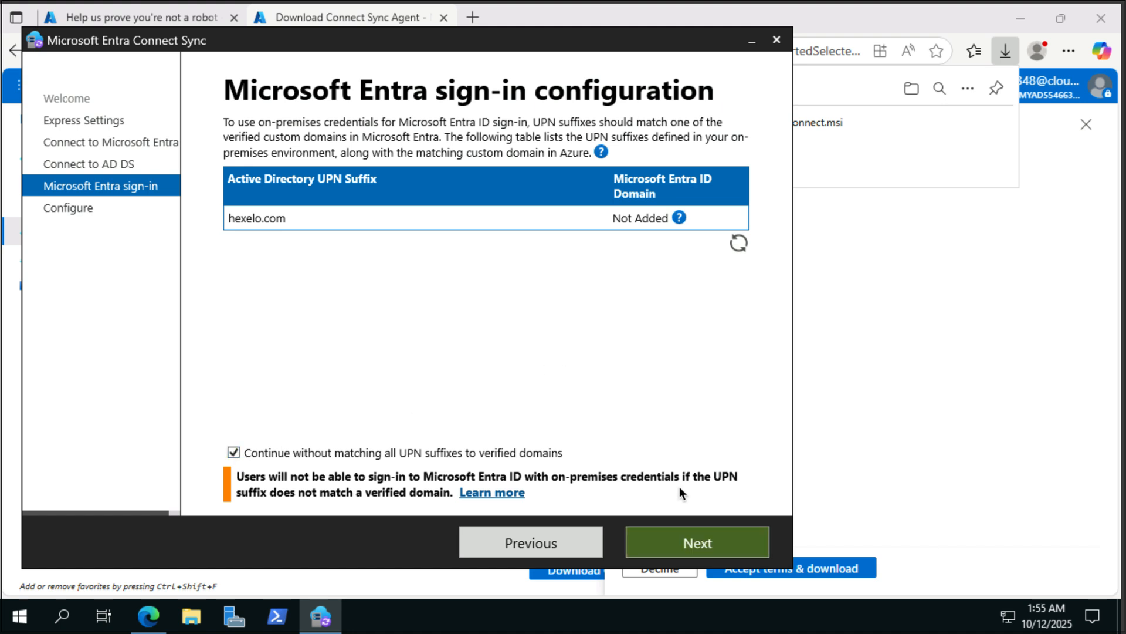
{"action": "left_click", "coordinate": [697, 541]}
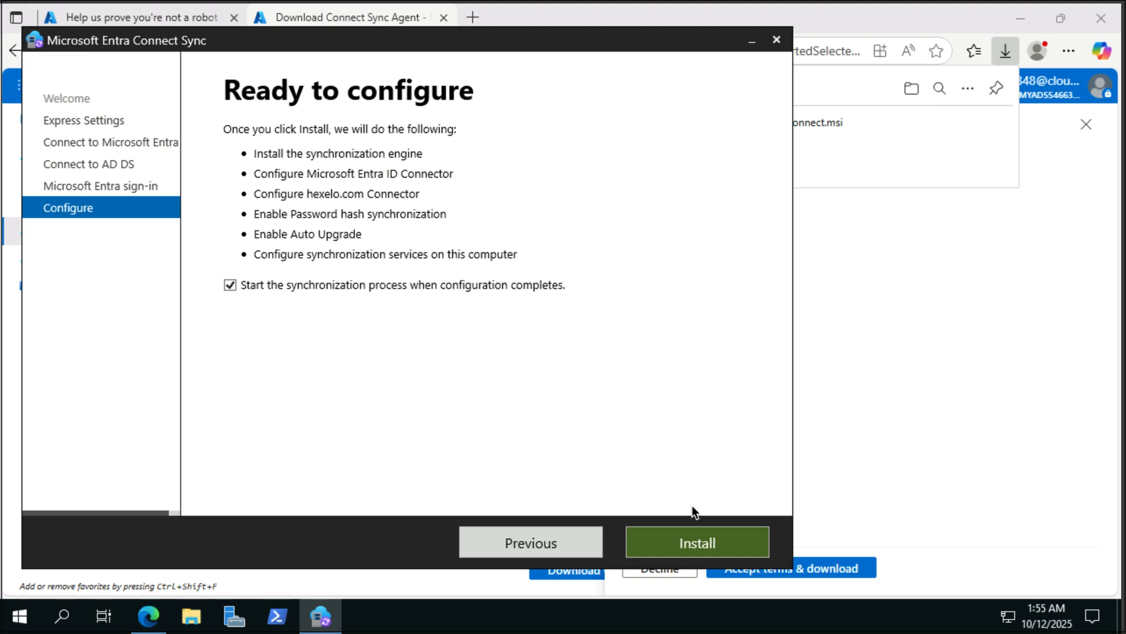
{"action": "left_click", "coordinate": [712, 543]}
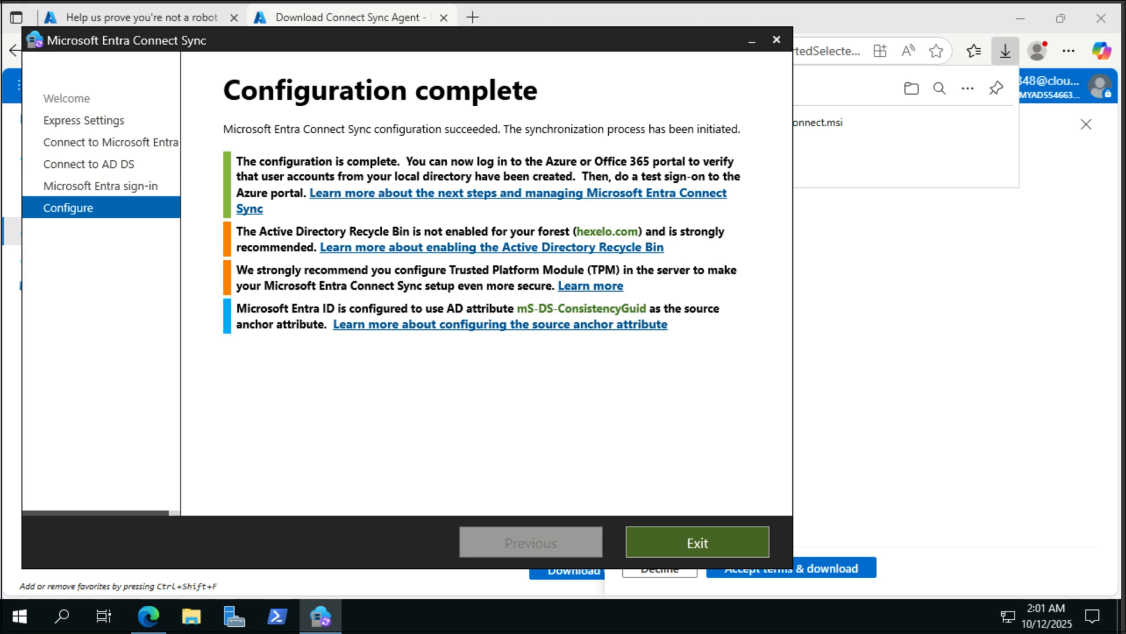
{"action": "left_click", "coordinate": [729, 540]}
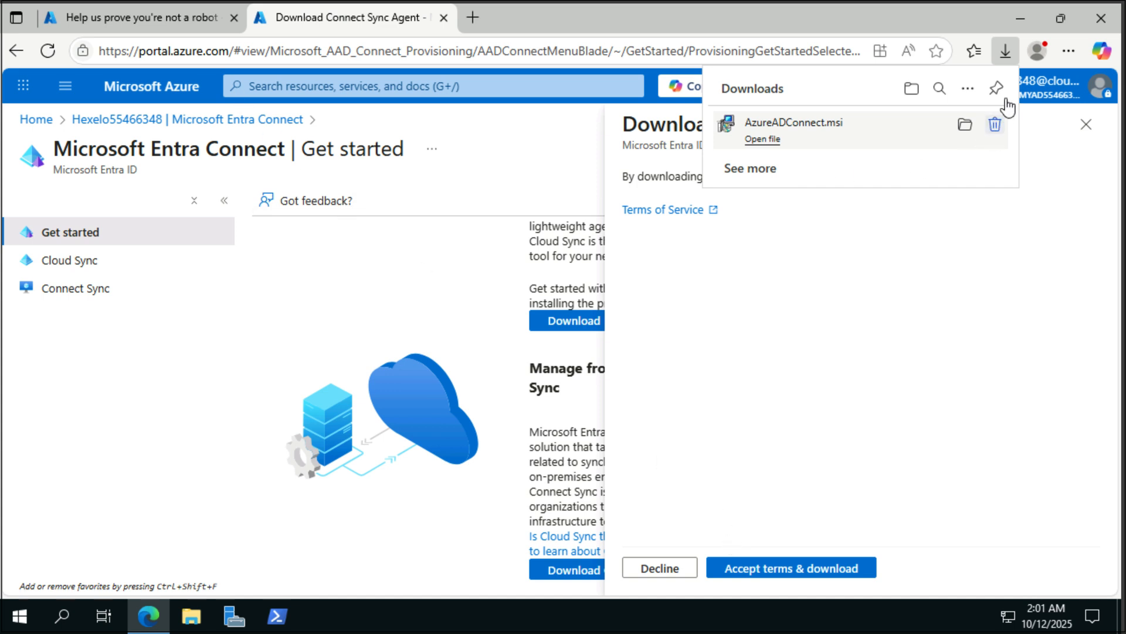
- Refresh the tenant's Users list to confirm 17 users including synced on-premises accounts, then return to Overview
{"action": "left_click", "coordinate": [243, 120]}
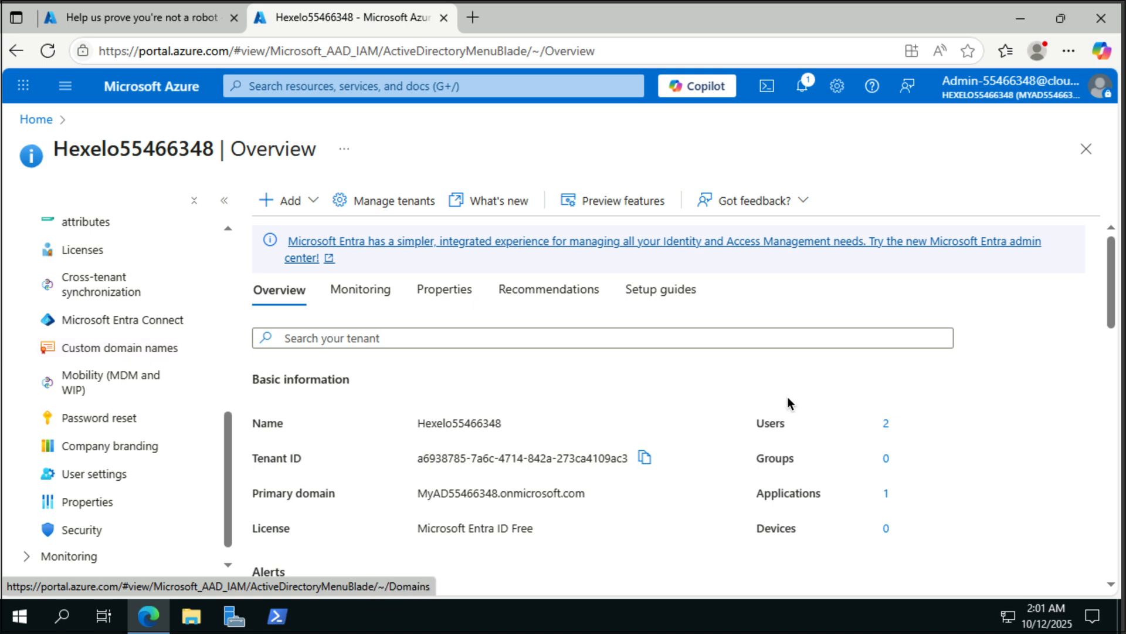
{"action": "left_click", "coordinate": [885, 424]}
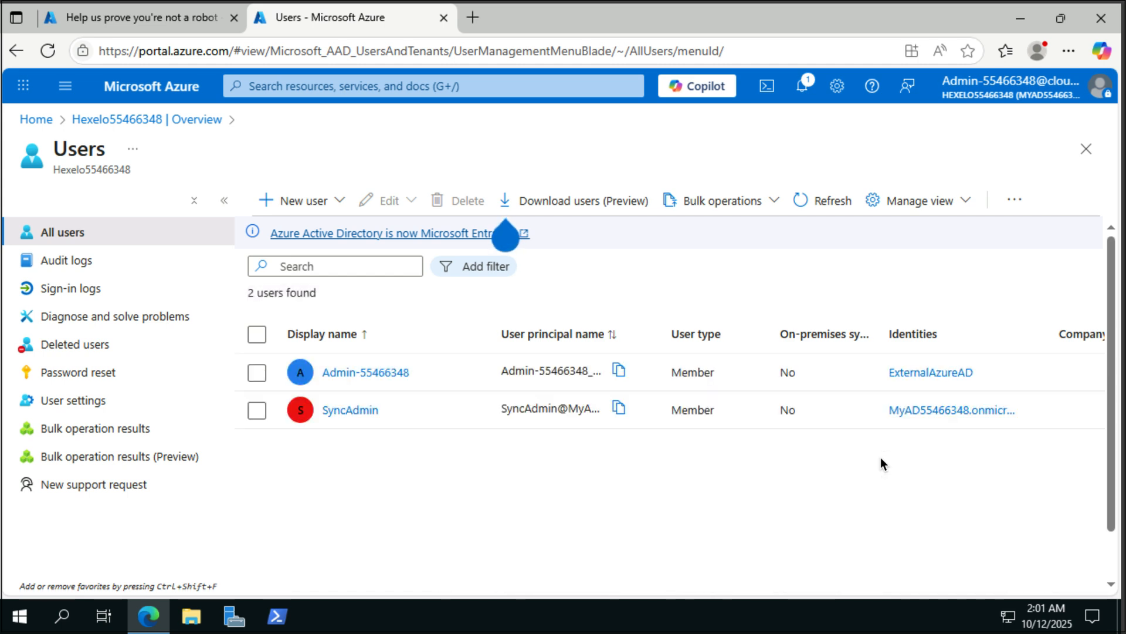
{"action": "left_click", "coordinate": [829, 219]}
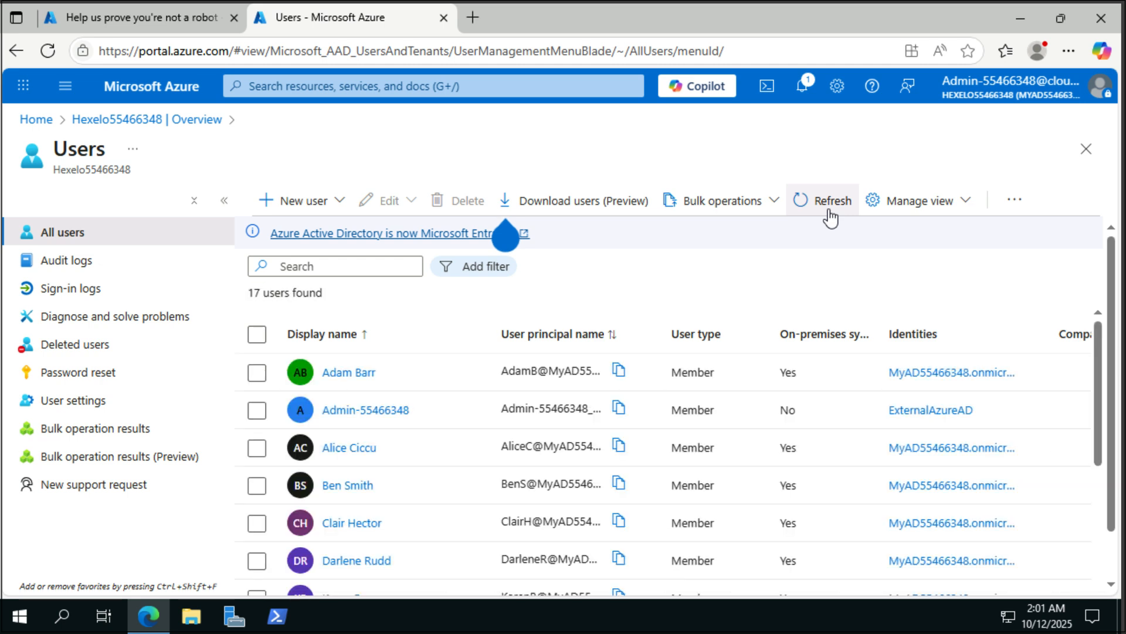
{"action": "scroll", "coordinate": [461, 482], "scroll_direction": "down", "scroll_amount": 6}
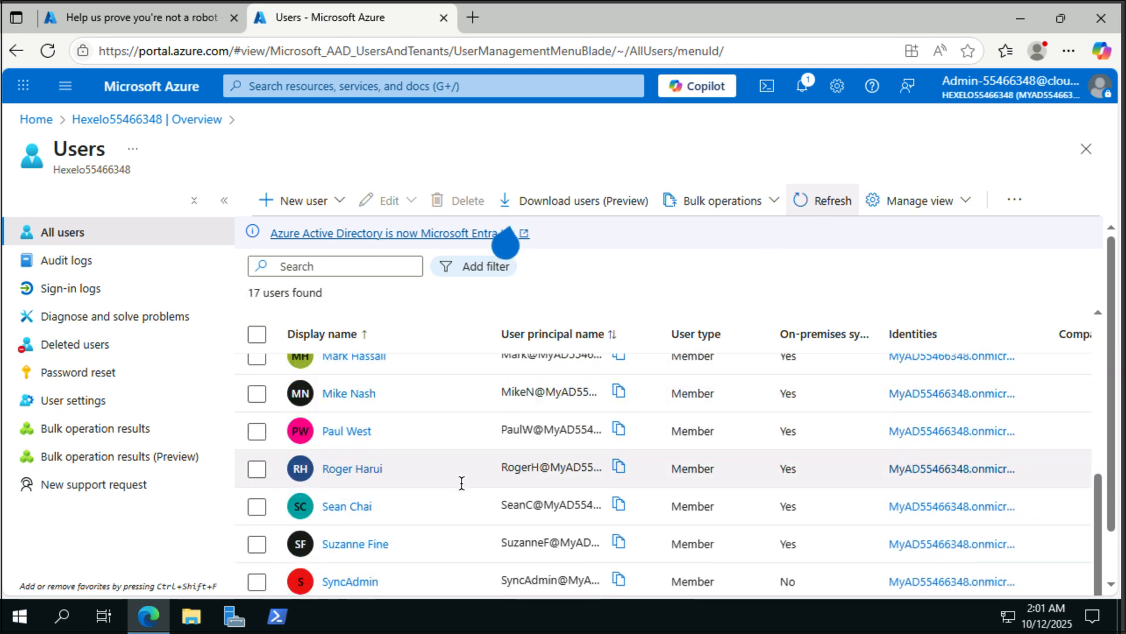
{"action": "scroll", "coordinate": [462, 482], "scroll_direction": "up", "scroll_amount": 5}
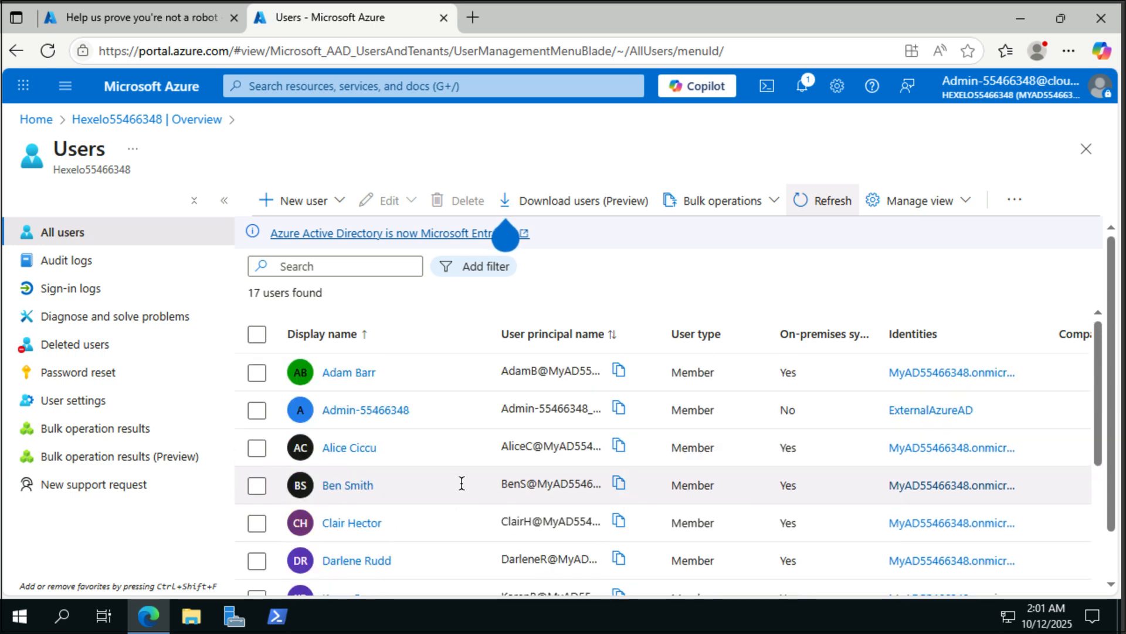
{"action": "left_click", "coordinate": [156, 125]}
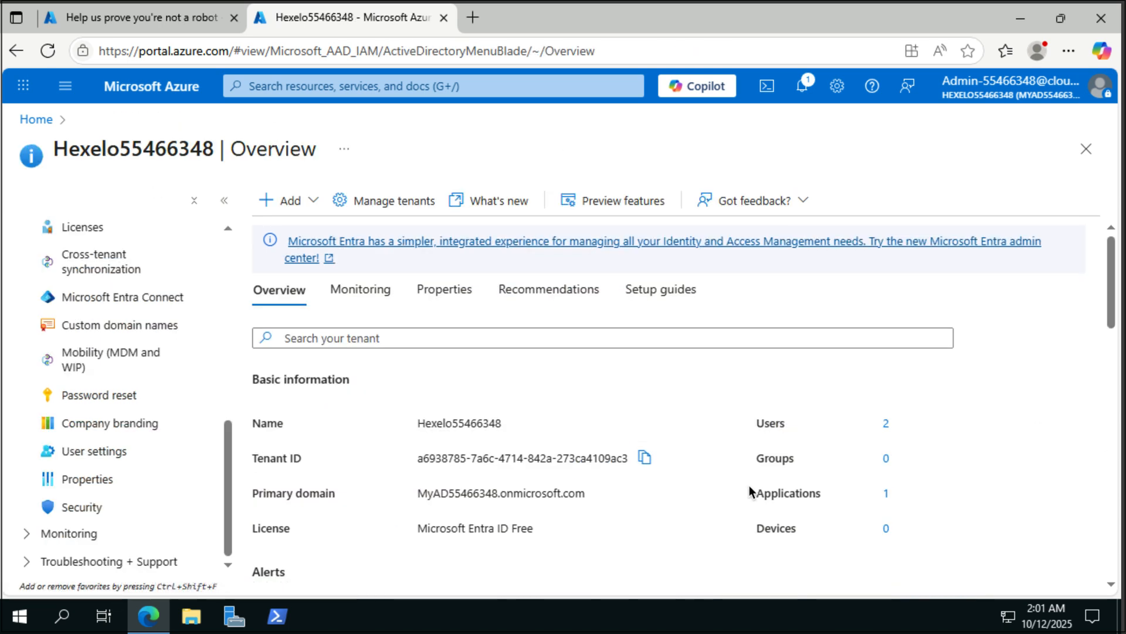